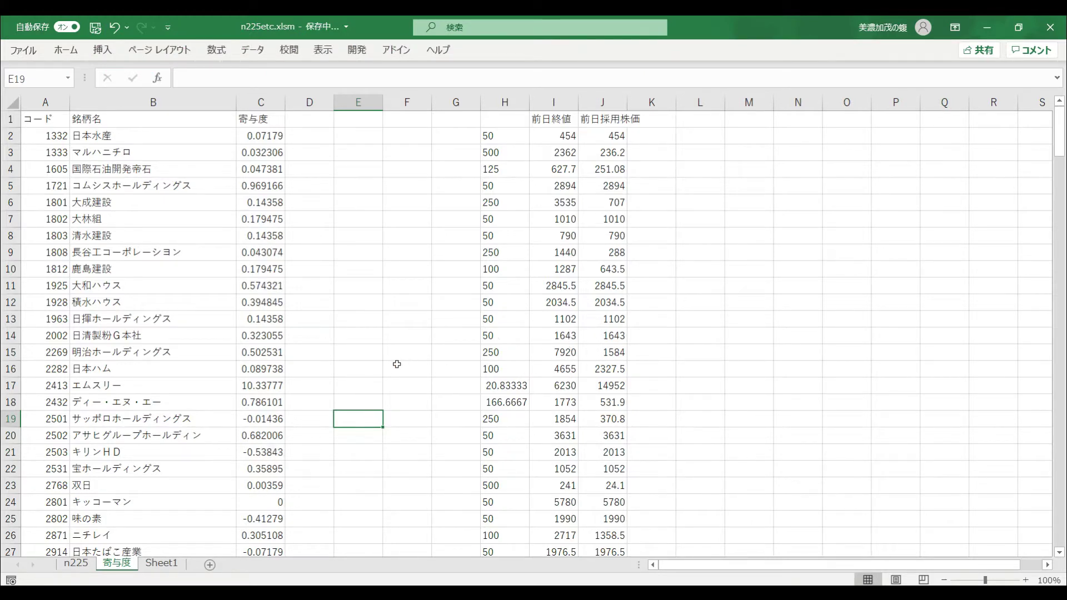
- Look through the contribution values listed by stock on the 寄与度 sheet
{"action": "scroll", "coordinate": [397, 364], "scroll_direction": "down", "scroll_amount": 14}
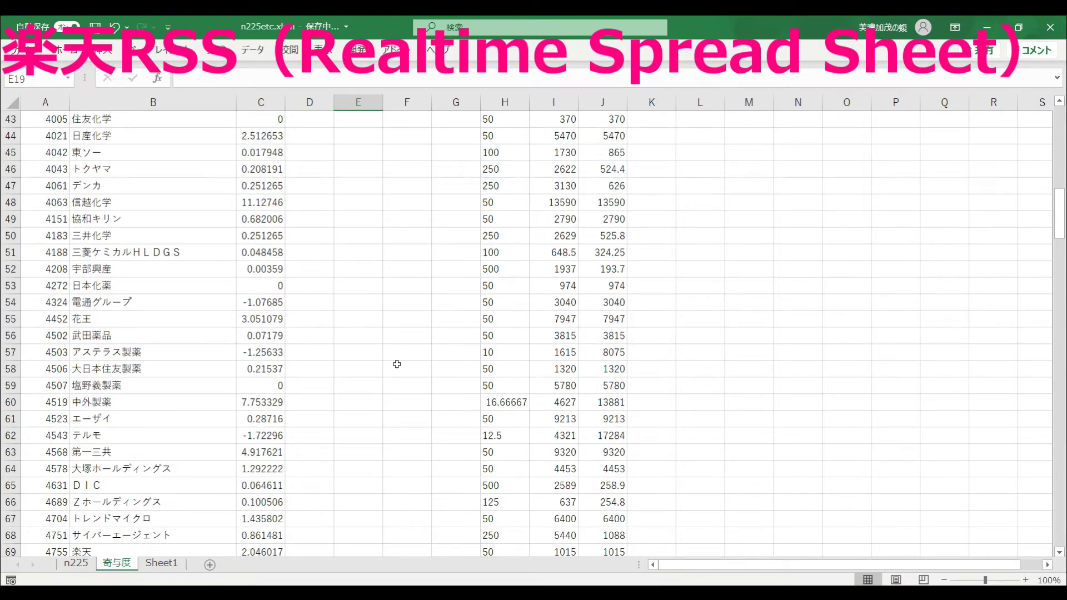
{"action": "scroll", "coordinate": [397, 363], "scroll_direction": "down", "scroll_amount": 10}
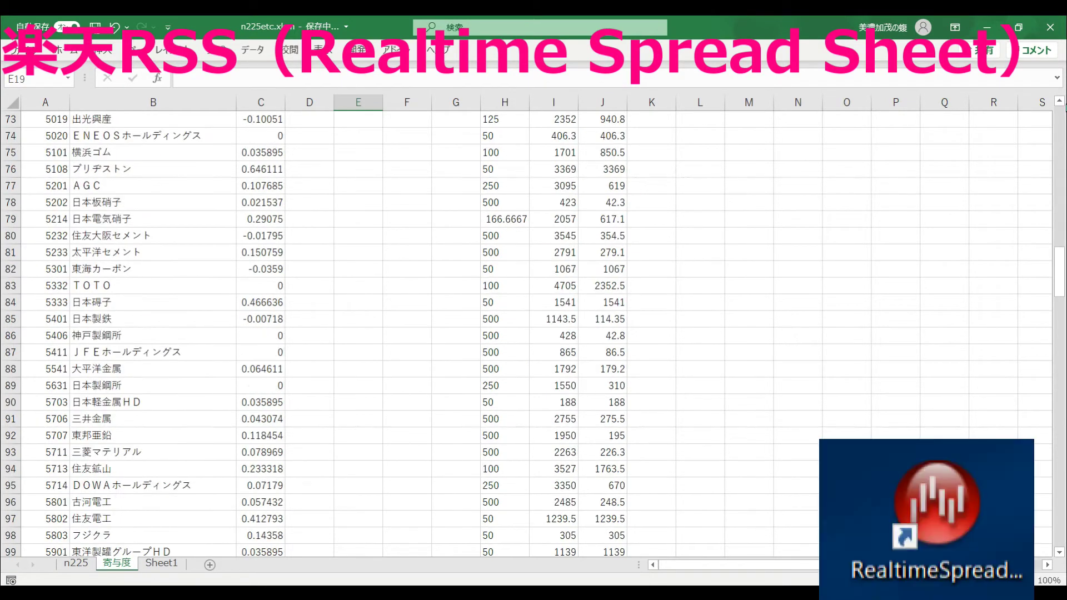
{"action": "scroll", "coordinate": [1059, 127], "scroll_direction": "up", "scroll_amount": 9}
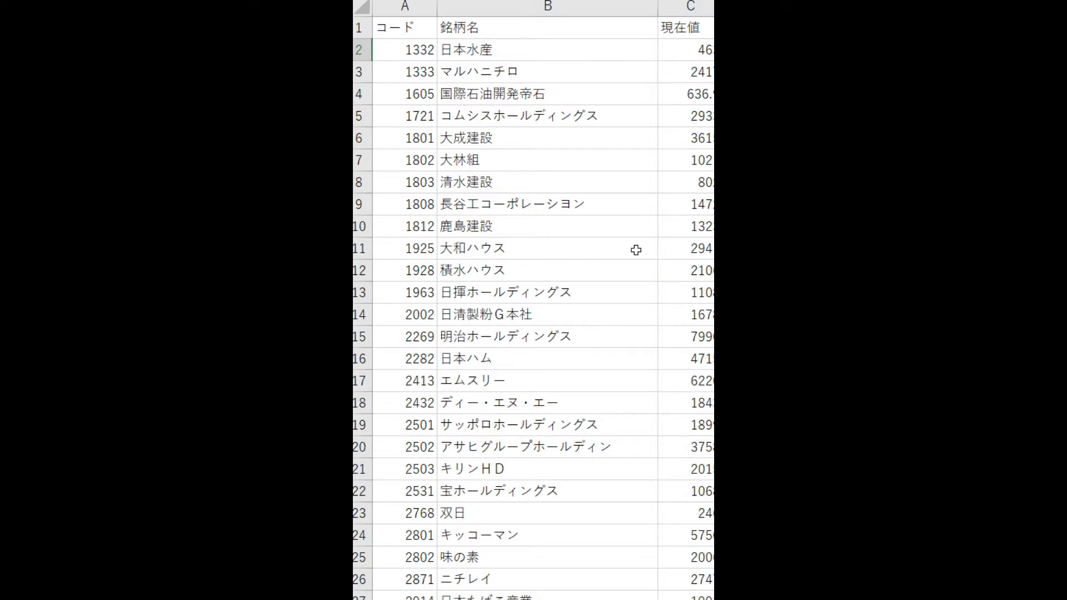
- Review the list of constituent stocks and their current prices through to the last row, ソフトバンクグループ
{"action": "left_click", "coordinate": [636, 250]}
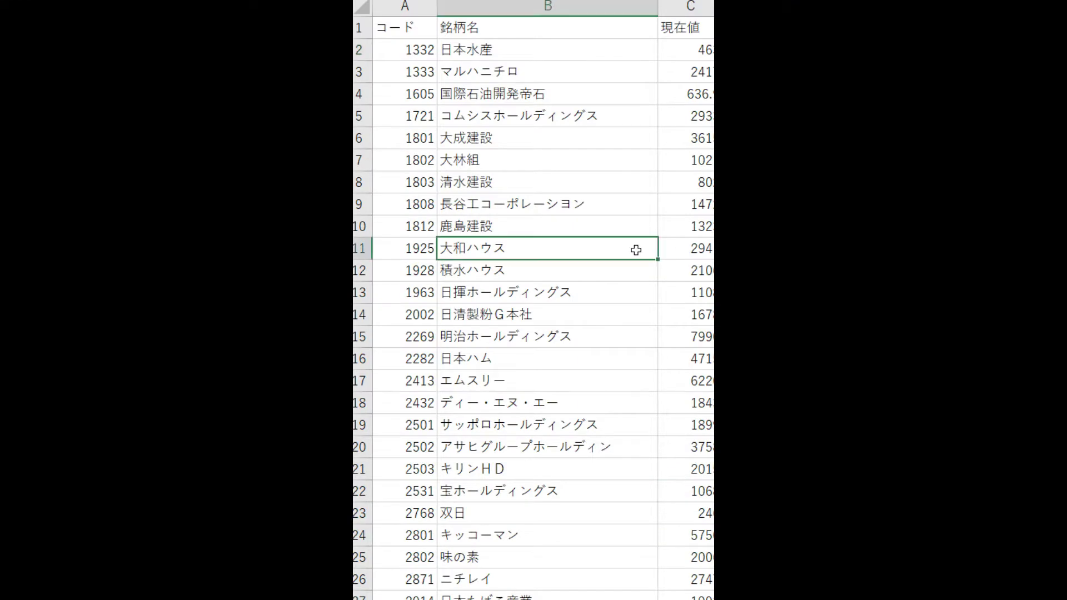
{"action": "scroll", "coordinate": [636, 250], "scroll_direction": "down", "scroll_amount": 14}
{"action": "scroll", "coordinate": [636, 250], "scroll_direction": "down", "scroll_amount": 13}
{"action": "scroll", "coordinate": [636, 250], "scroll_direction": "down", "scroll_amount": 14}
{"action": "scroll", "coordinate": [636, 250], "scroll_direction": "down", "scroll_amount": 20}
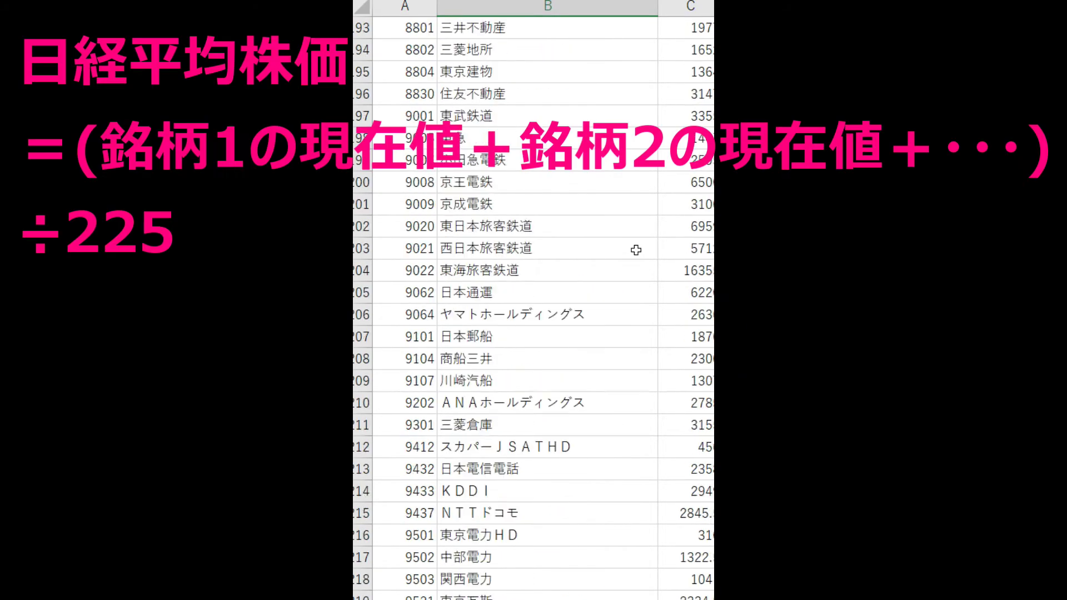
{"action": "scroll", "coordinate": [636, 250], "scroll_direction": "down", "scroll_amount": 6}
{"action": "scroll", "coordinate": [636, 250], "scroll_direction": "up", "scroll_amount": 1}
{"action": "left_click", "coordinate": [611, 343]}
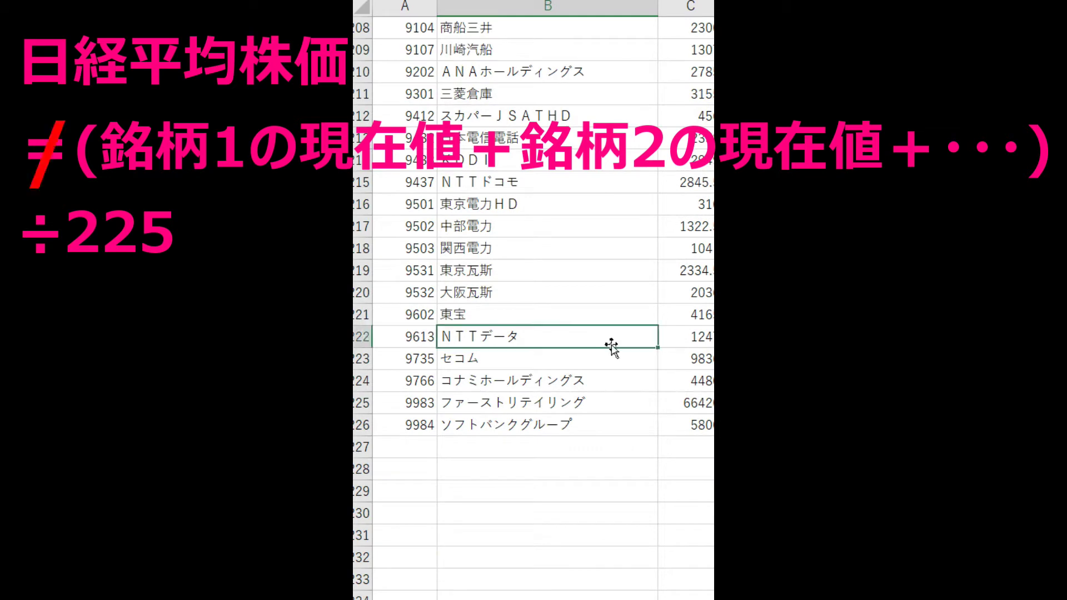
{"action": "key", "text": "ctrl+Up"}
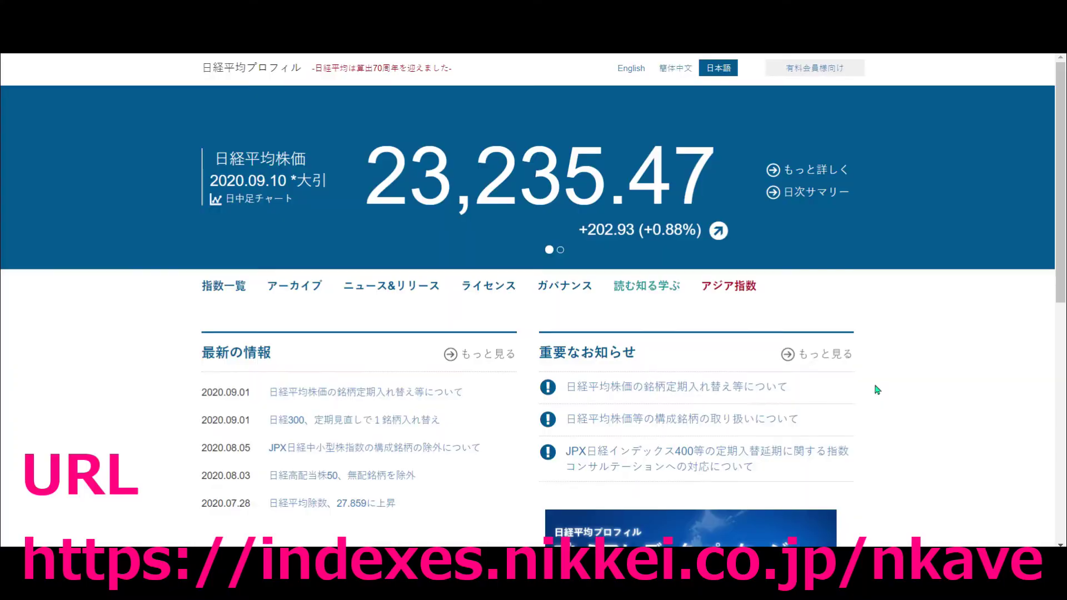
- In the browser, open the 日経平均株価 page from the 指数一覧 on the 日経平均プロフィル site and look through it
{"action": "left_click", "coordinate": [286, 296]}
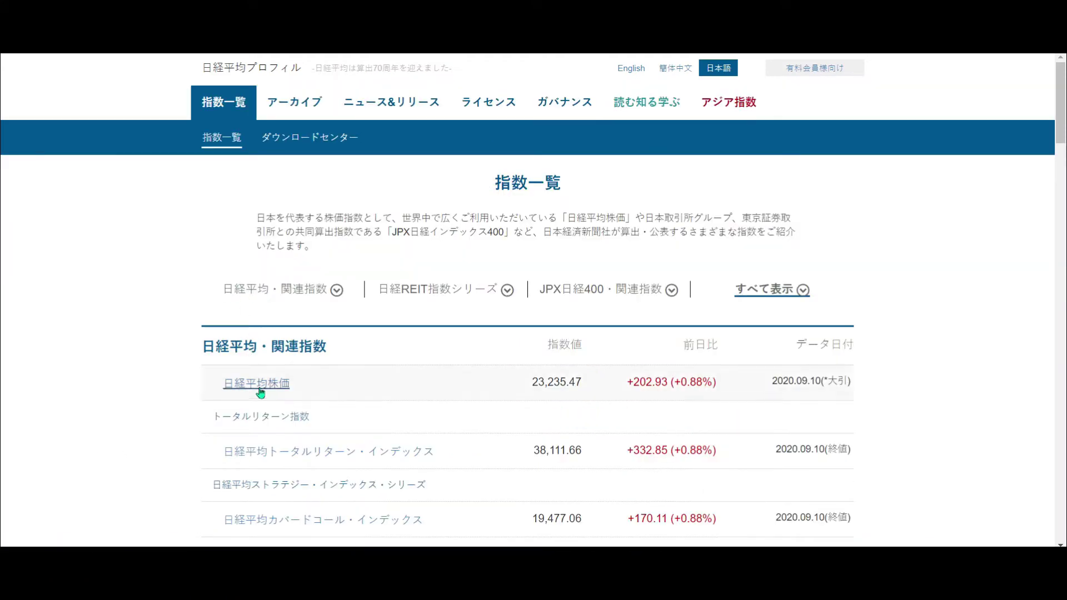
{"action": "left_click", "coordinate": [259, 391]}
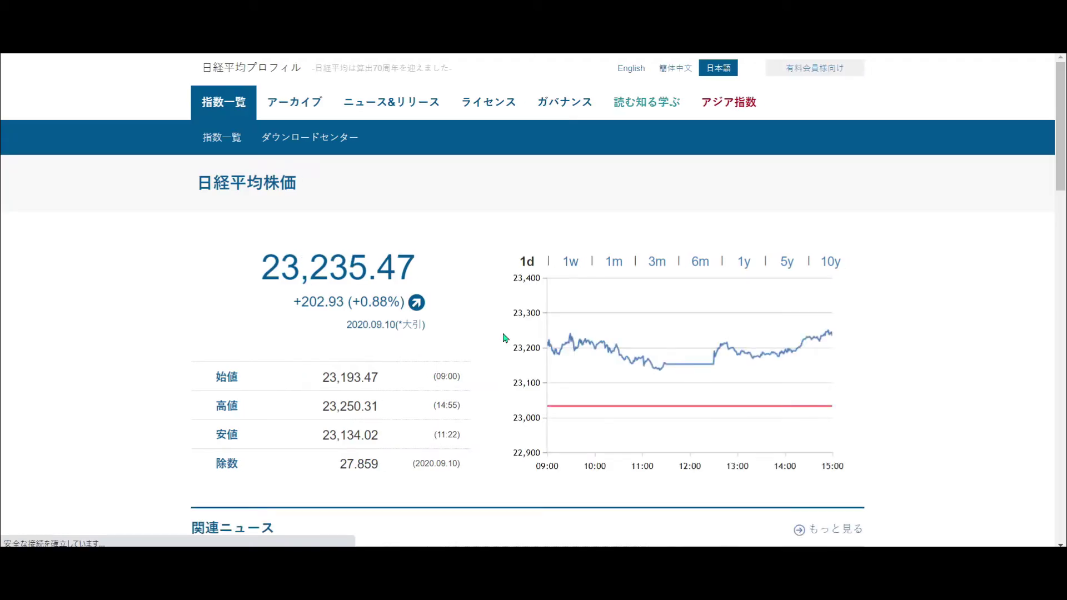
{"action": "scroll", "coordinate": [503, 336], "scroll_direction": "down", "scroll_amount": 5}
{"action": "scroll", "coordinate": [505, 337], "scroll_direction": "down", "scroll_amount": 4}
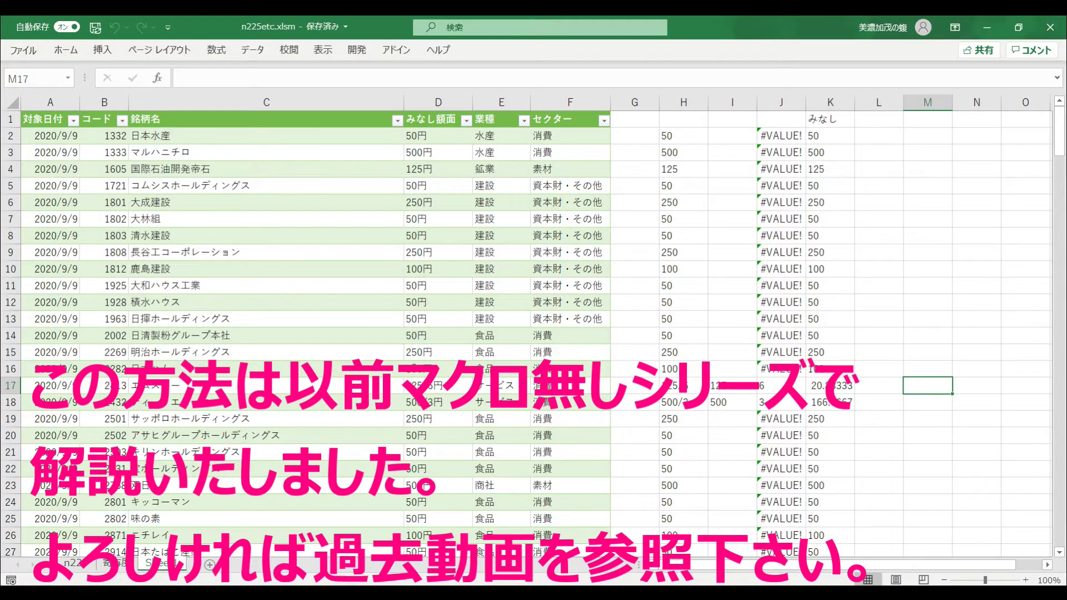
- In Excel, refresh the queried table of constituent stocks on Sheet1
{"action": "right_click", "coordinate": [197, 336]}
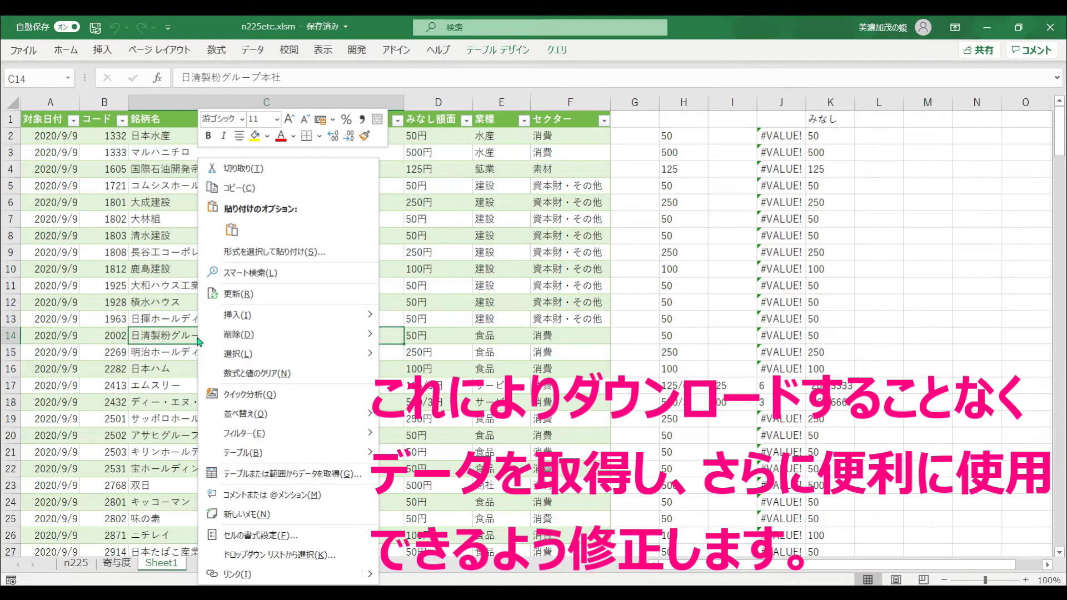
{"action": "left_click", "coordinate": [231, 296]}
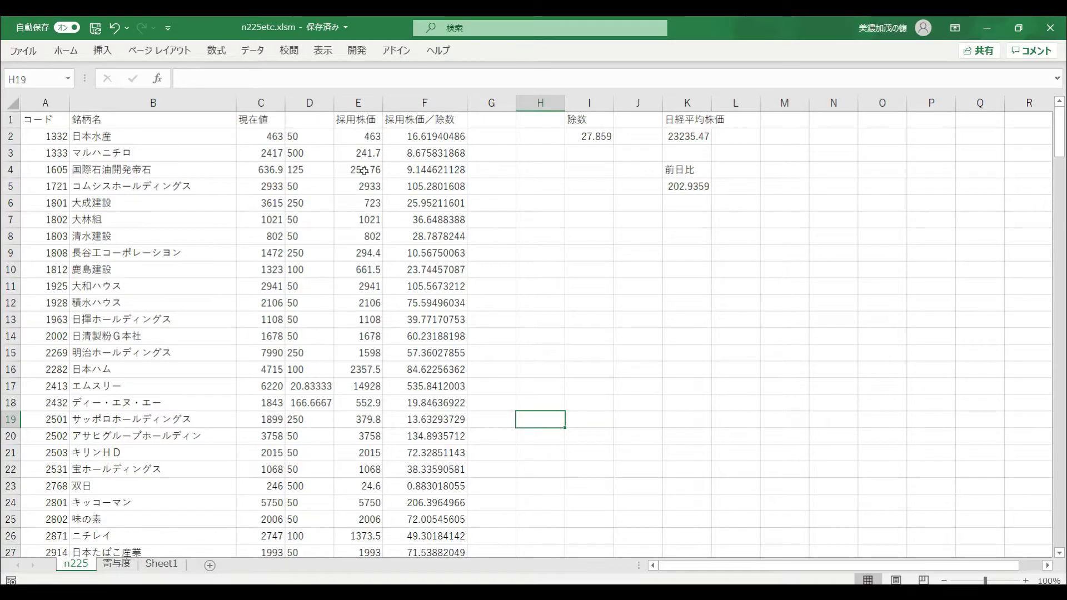
- Inspect the 採用株価 formula in cell E2 of the n225 sheet and look down its column
{"action": "left_click", "coordinate": [362, 138]}
{"action": "double_click", "coordinate": [363, 138]}
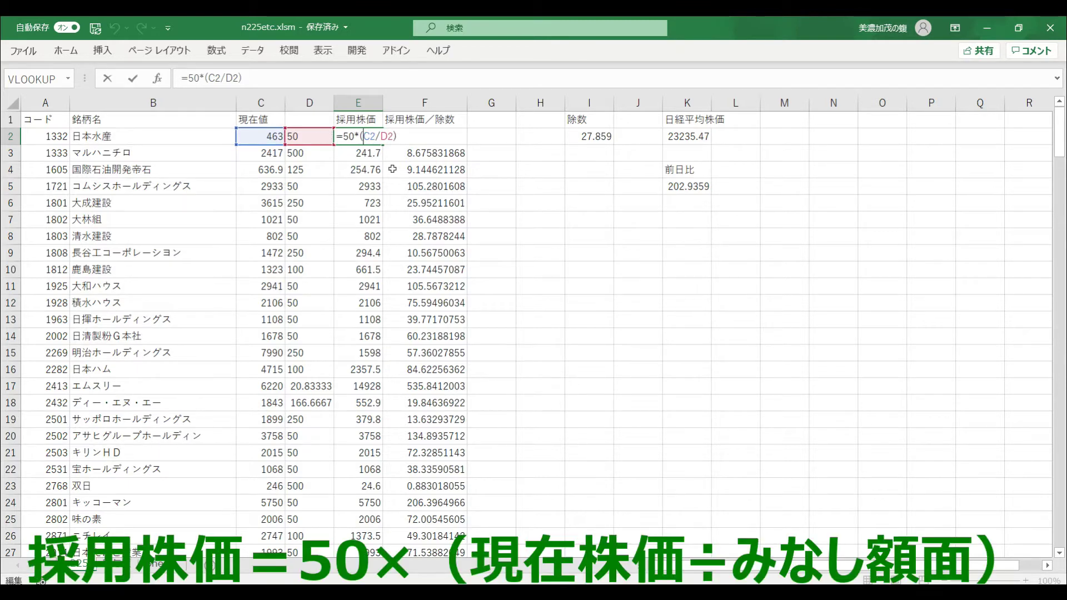
{"action": "key", "text": "ctrl+Return"}
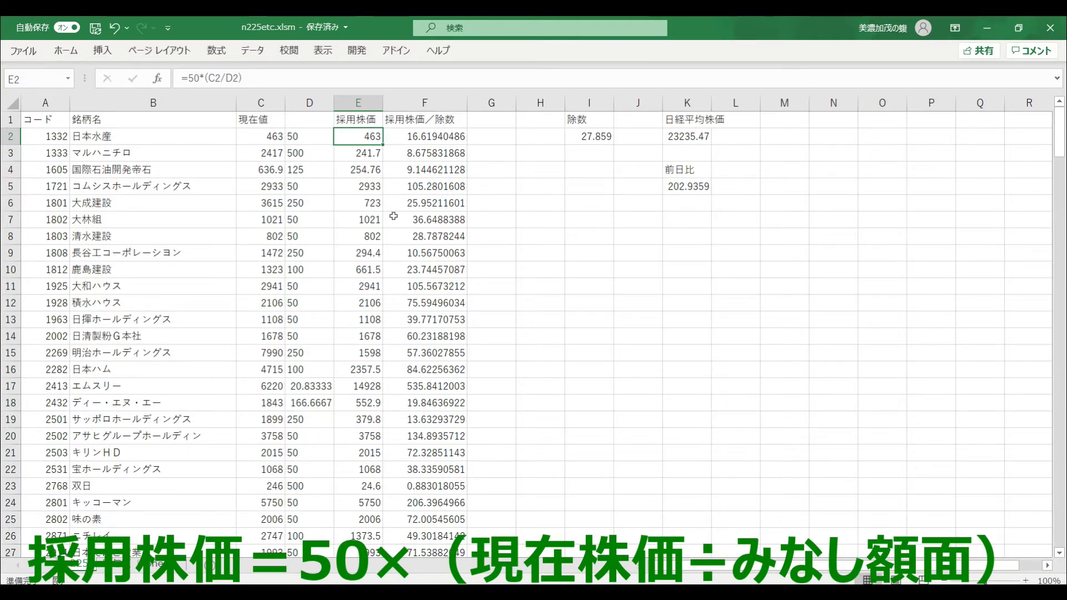
{"action": "scroll", "coordinate": [394, 216], "scroll_direction": "down", "scroll_amount": 12}
{"action": "scroll", "coordinate": [396, 225], "scroll_direction": "up", "scroll_amount": 10}
{"action": "scroll", "coordinate": [396, 225], "scroll_direction": "up", "scroll_amount": 2}
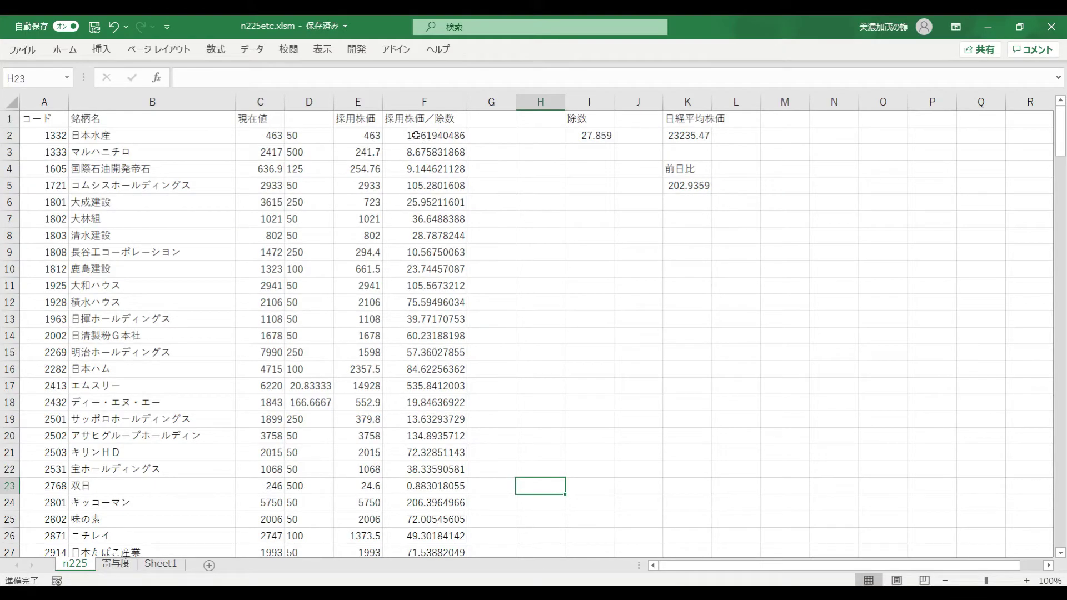
- Inspect the 採用株価／除数 formula in cell F2 and leave it without editing
{"action": "left_click", "coordinate": [415, 135]}
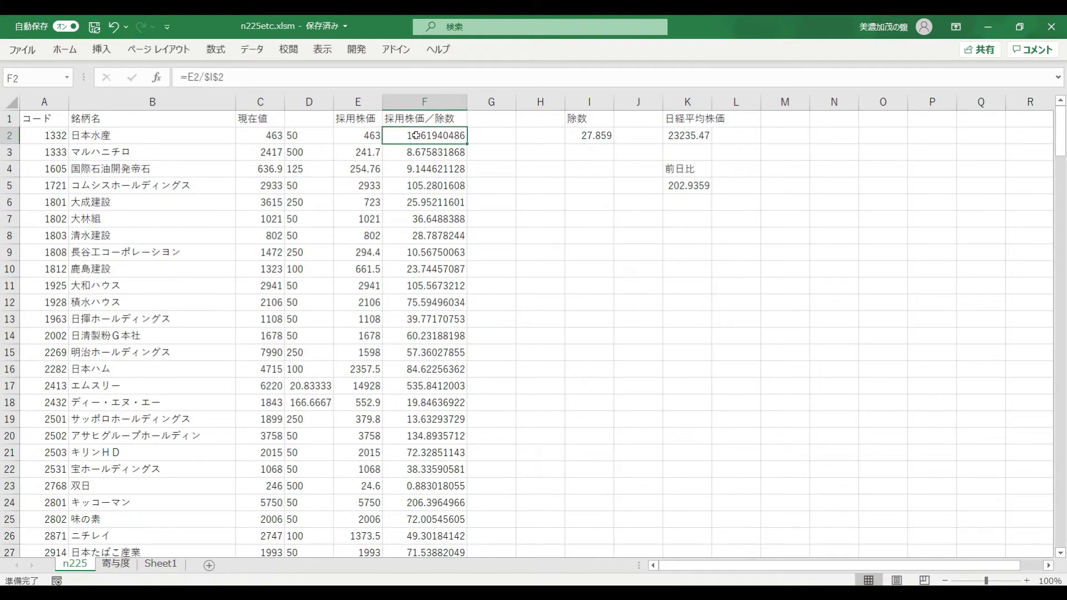
{"action": "double_click", "coordinate": [415, 135]}
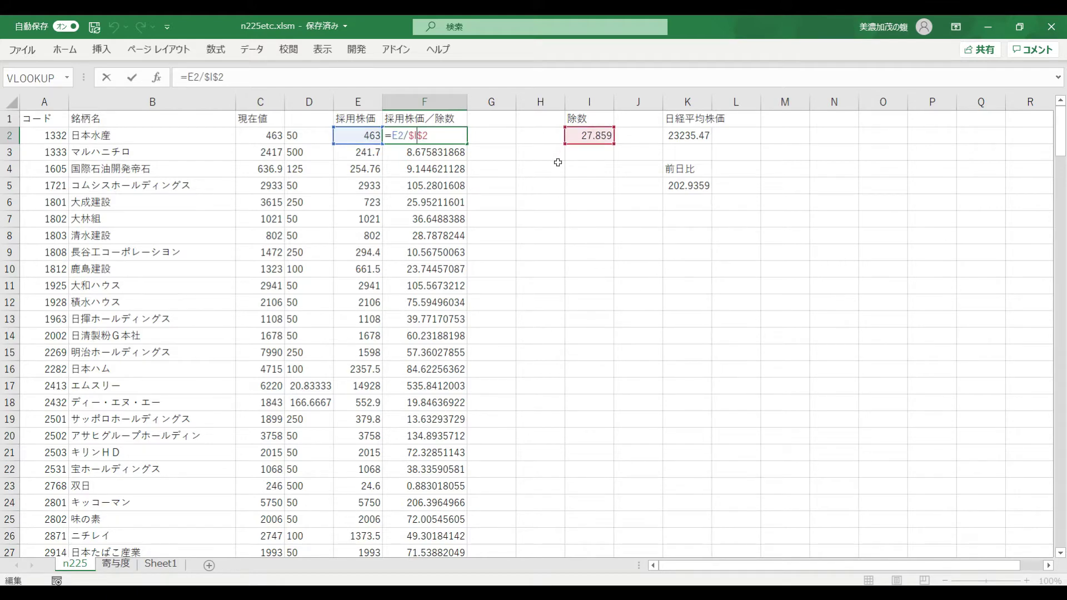
{"action": "key", "text": "Escape"}
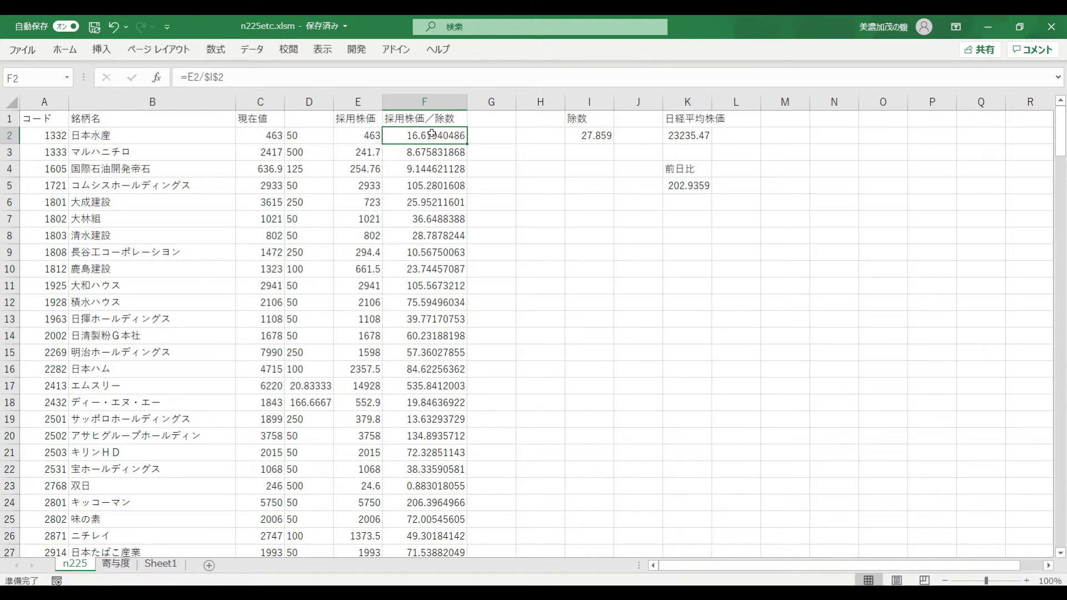
- Select F2:F226 to check its sum, and view the 日経平均株価 formula in cell K2
{"action": "left_click_drag", "start_coordinate": [432, 134], "coordinate": [424, 518]}
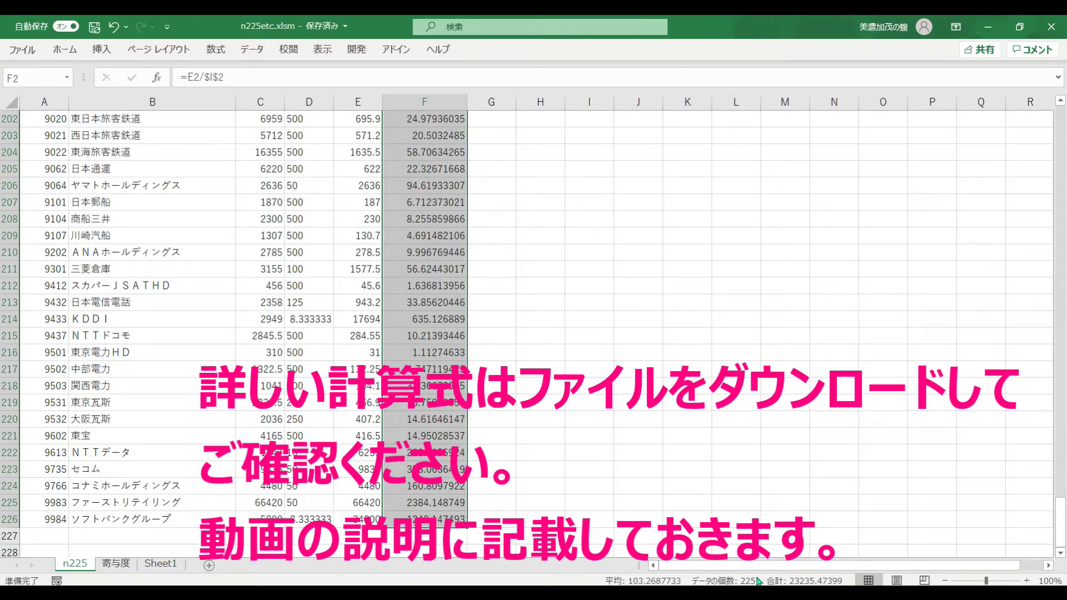
{"action": "scroll", "coordinate": [747, 412], "scroll_direction": "up", "scroll_amount": 2}
{"action": "scroll", "coordinate": [747, 412], "scroll_direction": "up", "scroll_amount": 12}
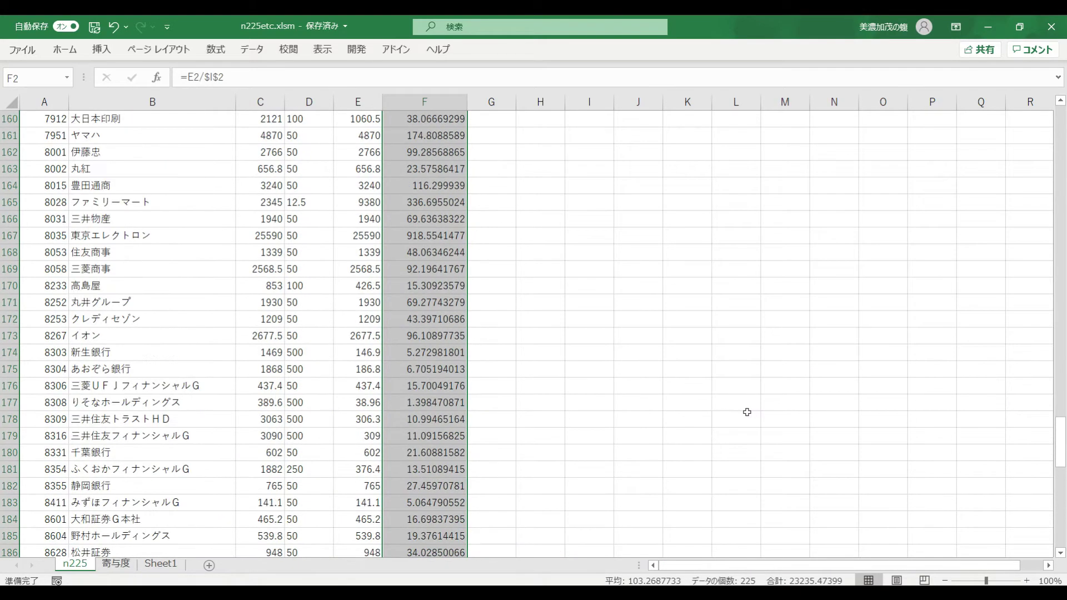
{"action": "left_click_drag", "start_coordinate": [1059, 458], "coordinate": [1060, 148]}
{"action": "left_click", "coordinate": [699, 135]}
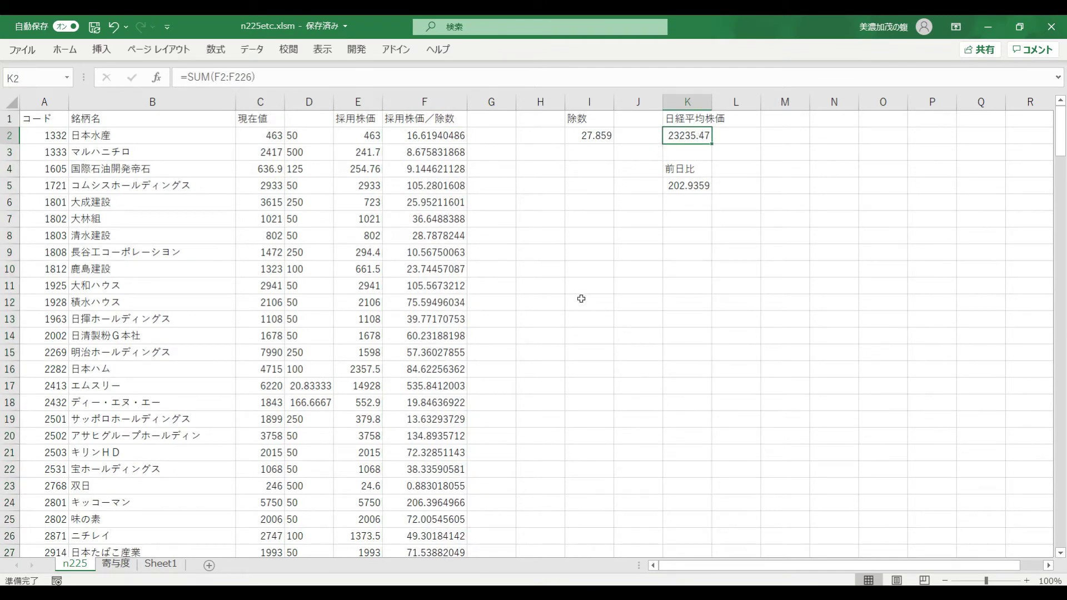
- Switch to the 寄与度 sheet and view the 前日終値 formula in cell I3
{"action": "key", "text": "ctrl+Page_Down"}
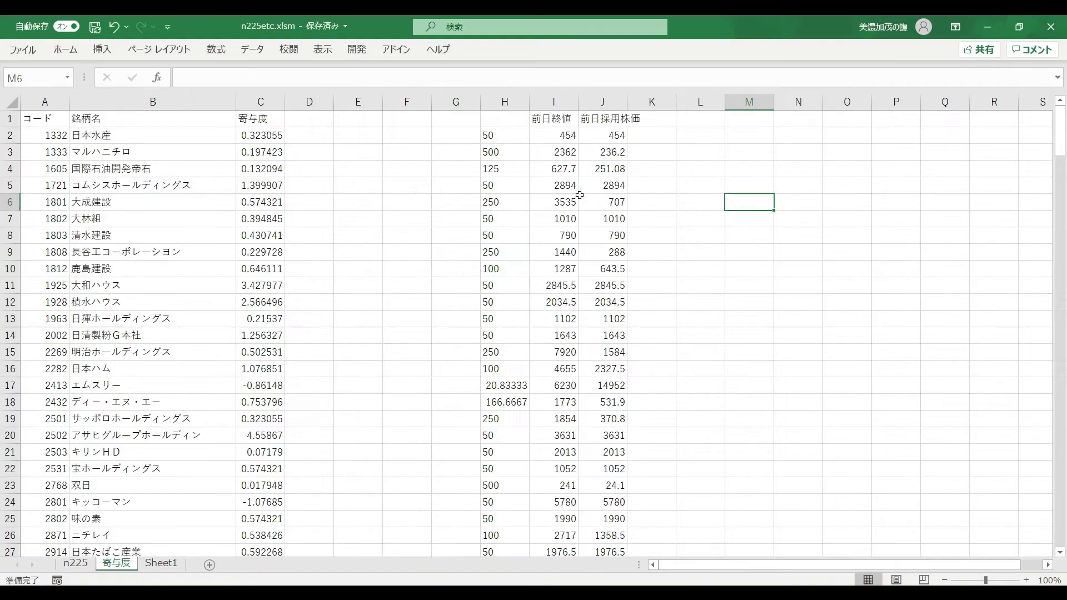
{"action": "left_click", "coordinate": [550, 153]}
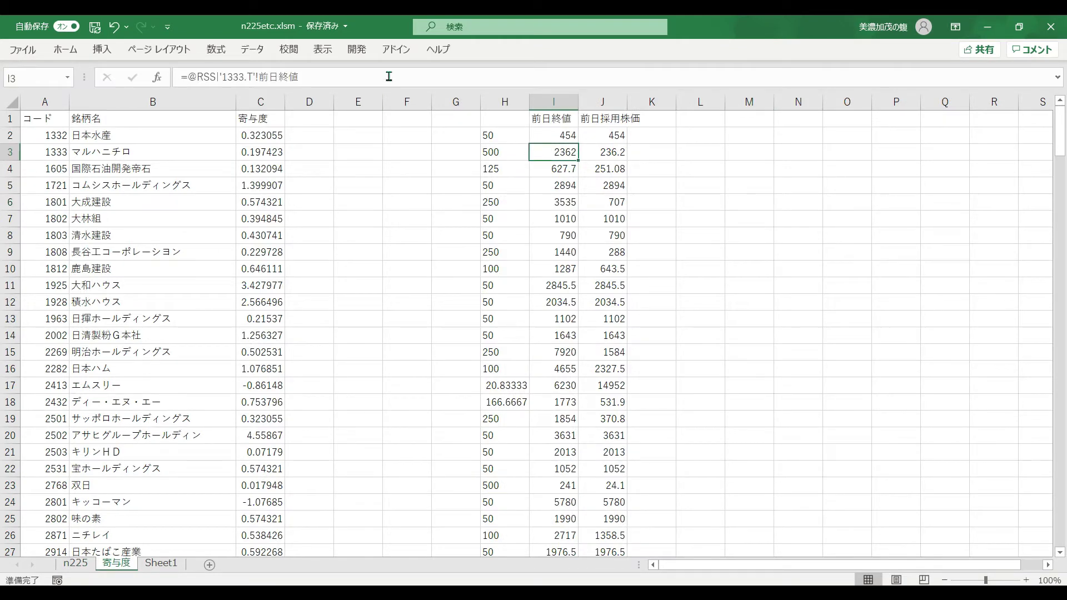
- Open the Realtime Spread Sheet formula registration (数式登録) and choose stock code 1332 for 国内株式
{"action": "left_click", "coordinate": [390, 54]}
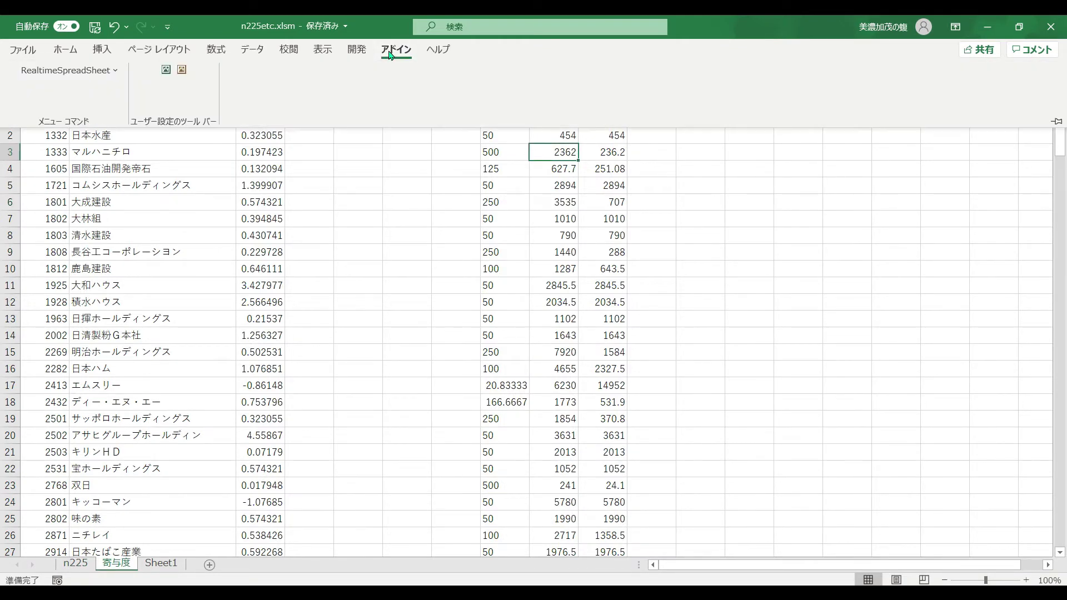
{"action": "left_click", "coordinate": [182, 70]}
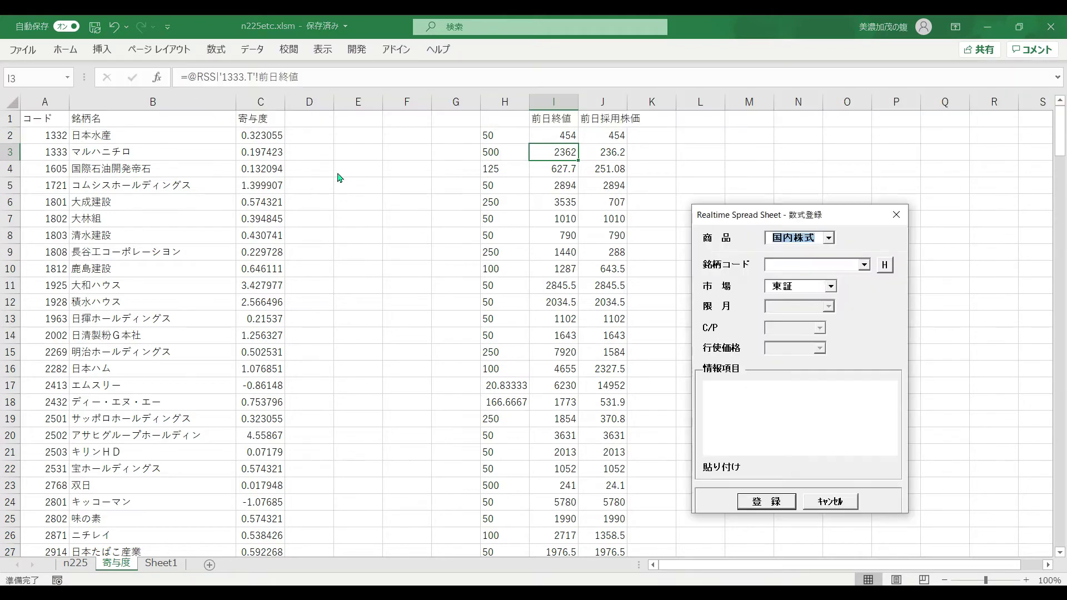
{"action": "left_click", "coordinate": [863, 265]}
{"action": "left_click", "coordinate": [826, 289]}
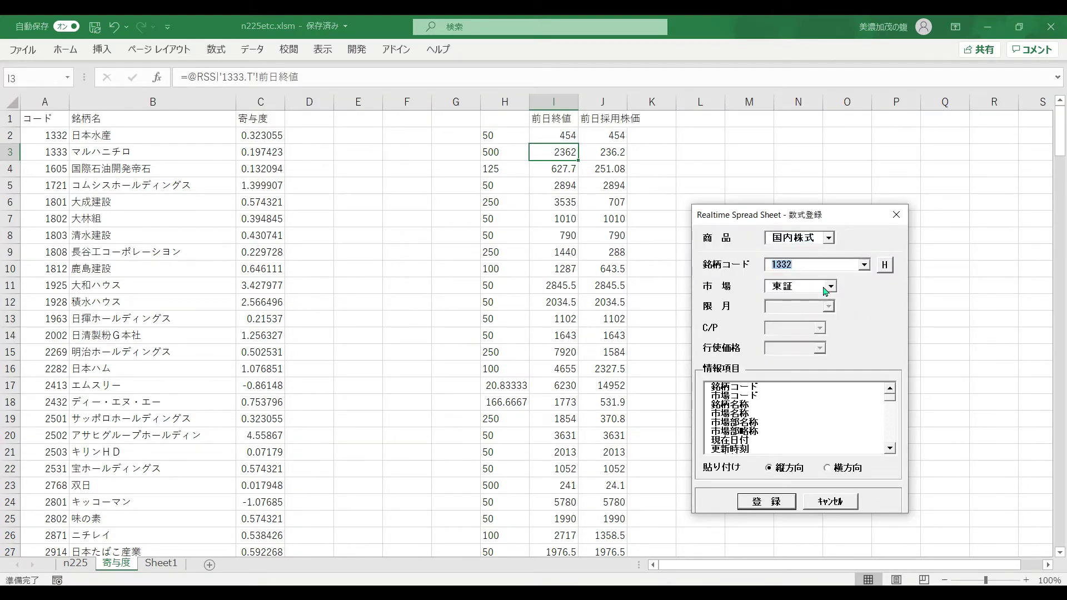
- Find and select the 前日終値 information item for code 1332, and cancel the formula registration
{"action": "left_click", "coordinate": [890, 448]}
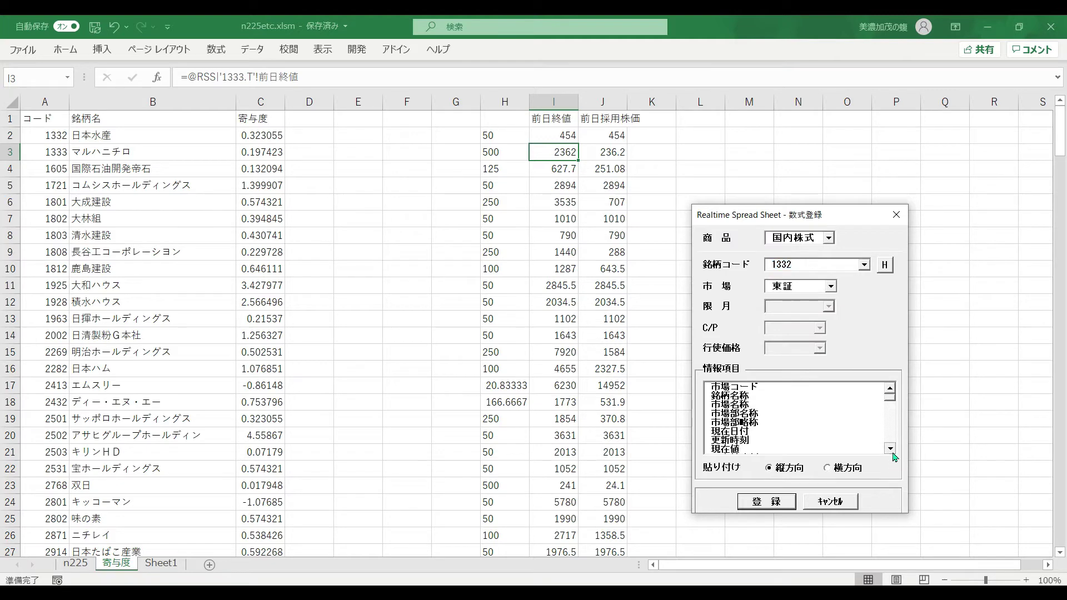
{"action": "left_click", "coordinate": [890, 448]}
{"action": "left_click", "coordinate": [890, 449]}
{"action": "left_click", "coordinate": [891, 450]}
{"action": "left_click", "coordinate": [891, 449]}
{"action": "left_click", "coordinate": [891, 450]}
{"action": "left_click", "coordinate": [891, 450]}
{"action": "left_click", "coordinate": [891, 450]}
{"action": "left_click", "coordinate": [891, 450]}
{"action": "left_click", "coordinate": [730, 441]}
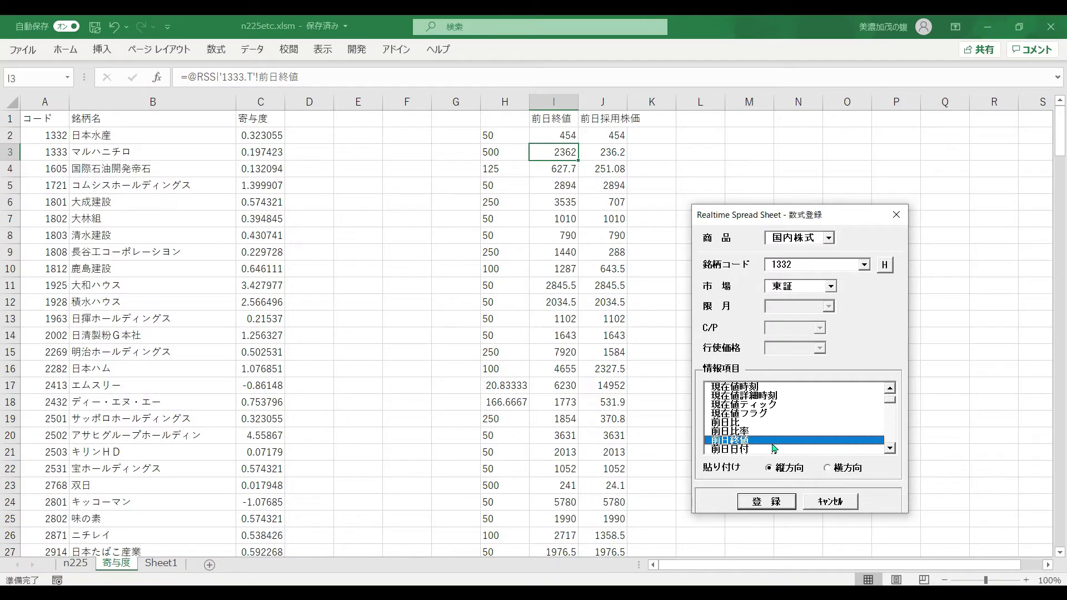
{"action": "left_click", "coordinate": [856, 500]}
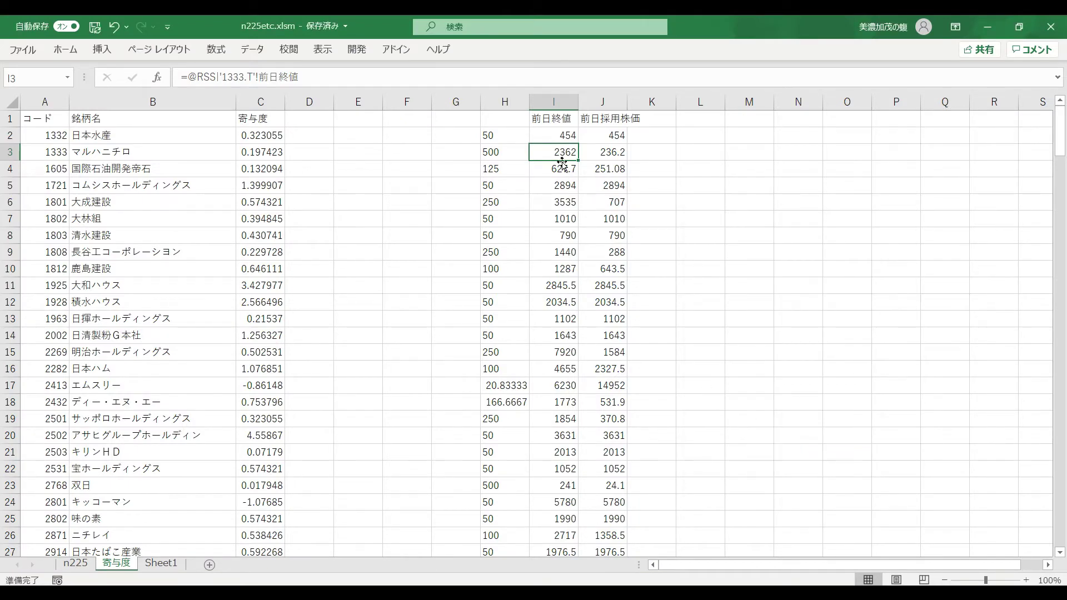
- Highlight the upper 前日終値 values in column I and inspect the 前日採用株価 formula in cell J2
{"action": "left_click_drag", "start_coordinate": [556, 134], "coordinate": [561, 321]}
{"action": "left_click", "coordinate": [728, 265]}
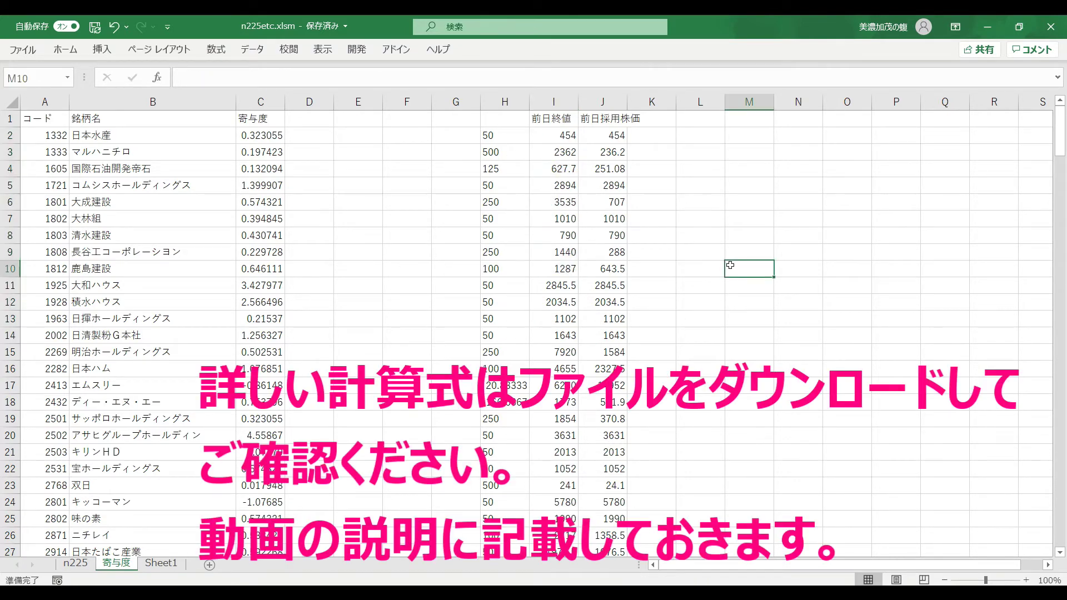
{"action": "double_click", "coordinate": [611, 135]}
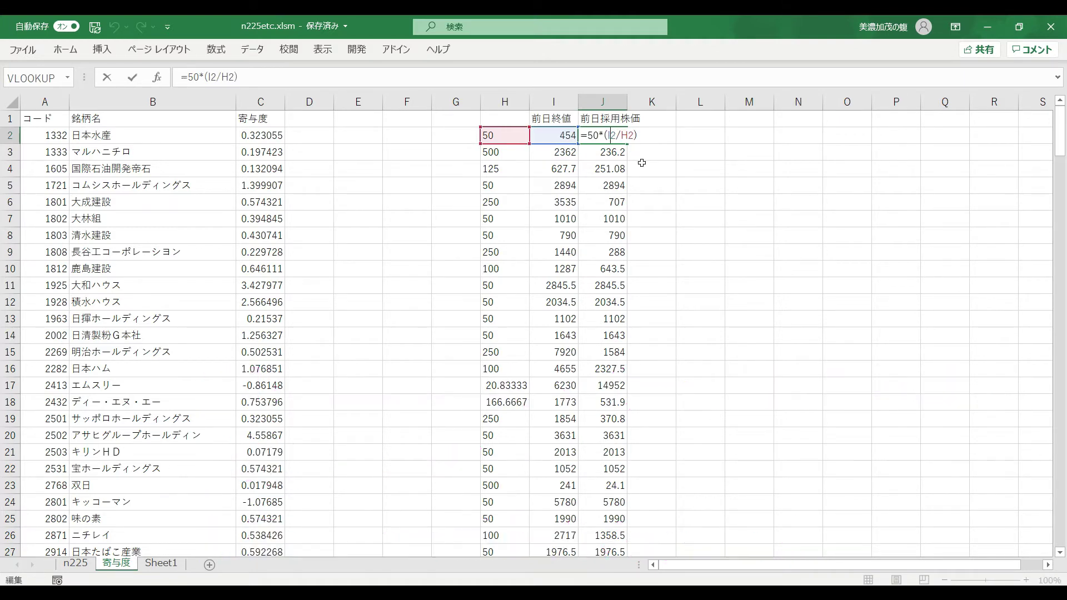
{"action": "key", "text": "Escape"}
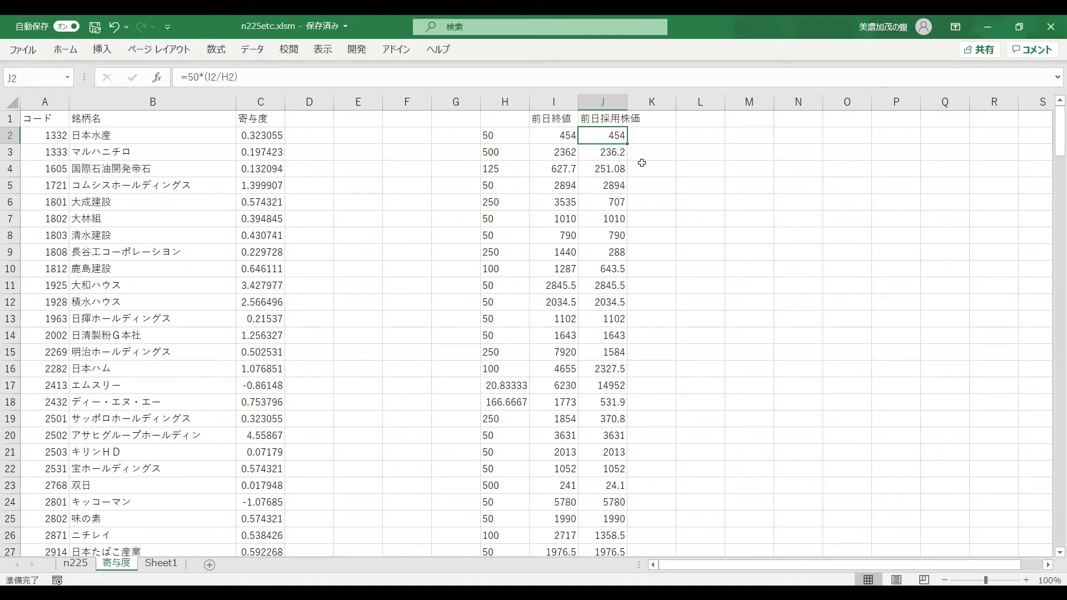
- Highlight C1:C6 in the 寄与度 column and inspect the contribution formula in cell C2
{"action": "left_click_drag", "start_coordinate": [260, 119], "coordinate": [261, 202]}
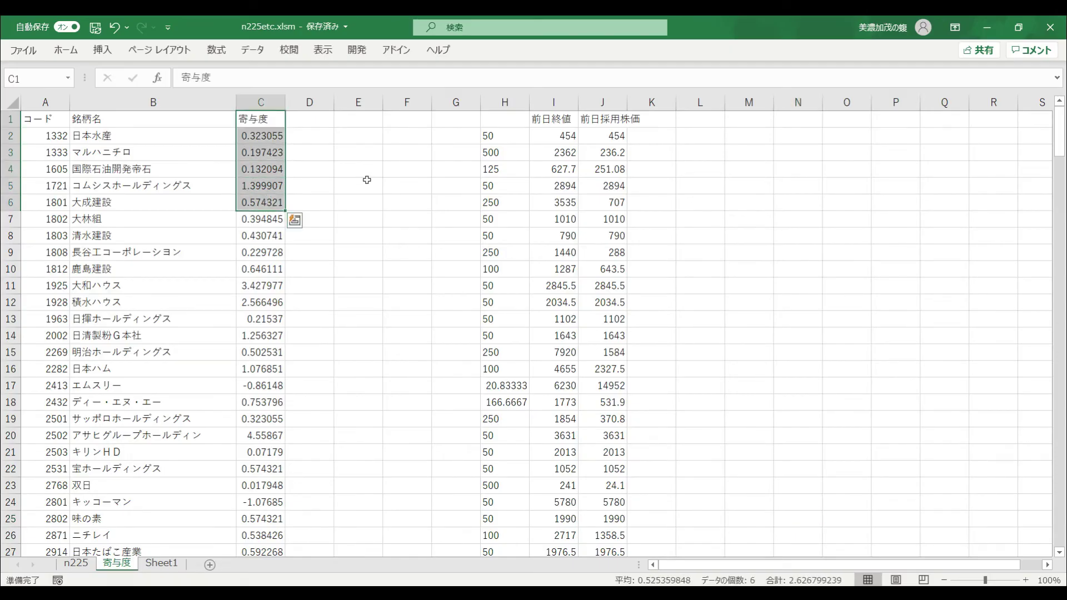
{"action": "left_click", "coordinate": [275, 136]}
{"action": "double_click", "coordinate": [274, 136]}
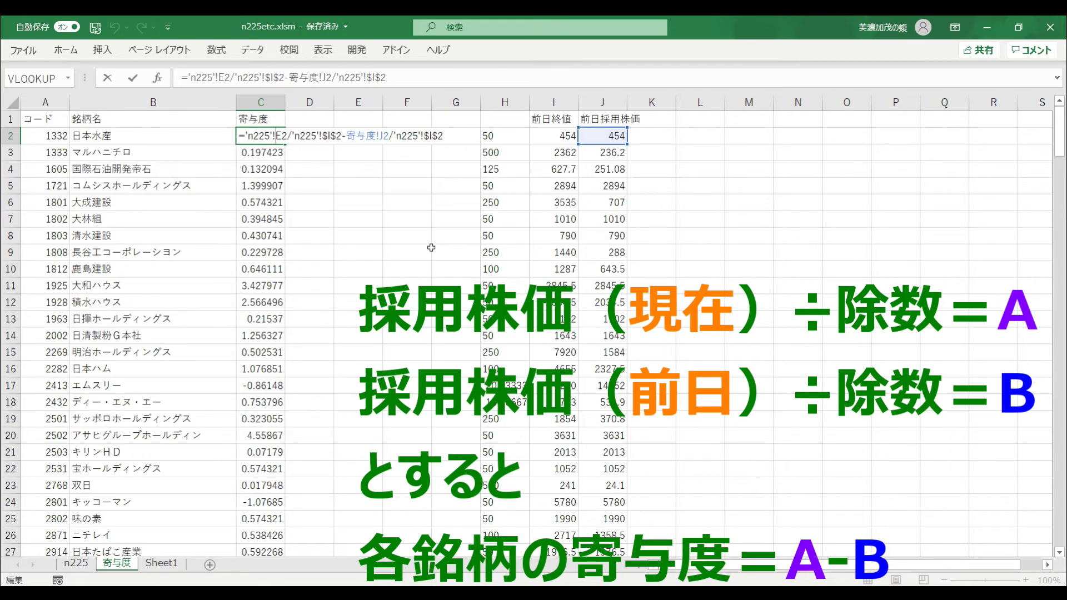
{"action": "key", "text": "ctrl+Return"}
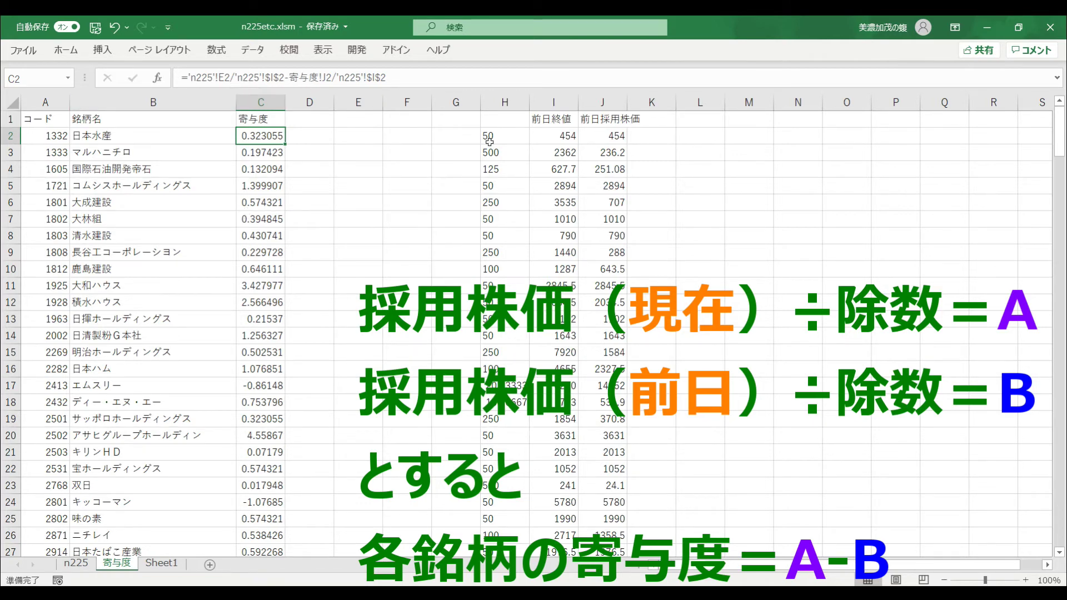
- Inspect the 除数 value in cell I2 of the n225 sheet and return to the 寄与度 sheet
{"action": "left_click", "coordinate": [81, 564]}
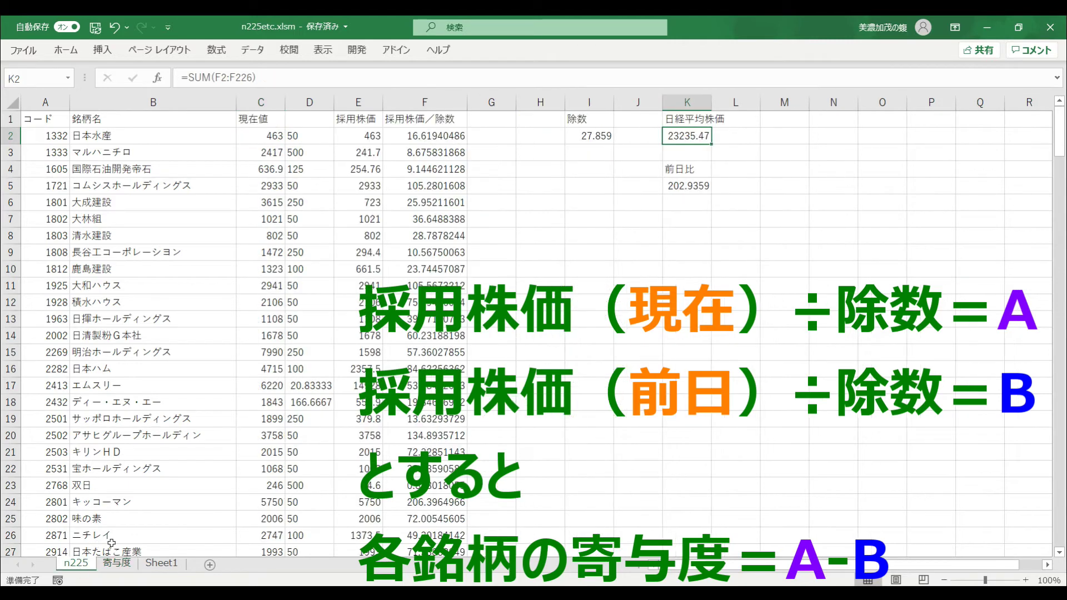
{"action": "left_click", "coordinate": [585, 136]}
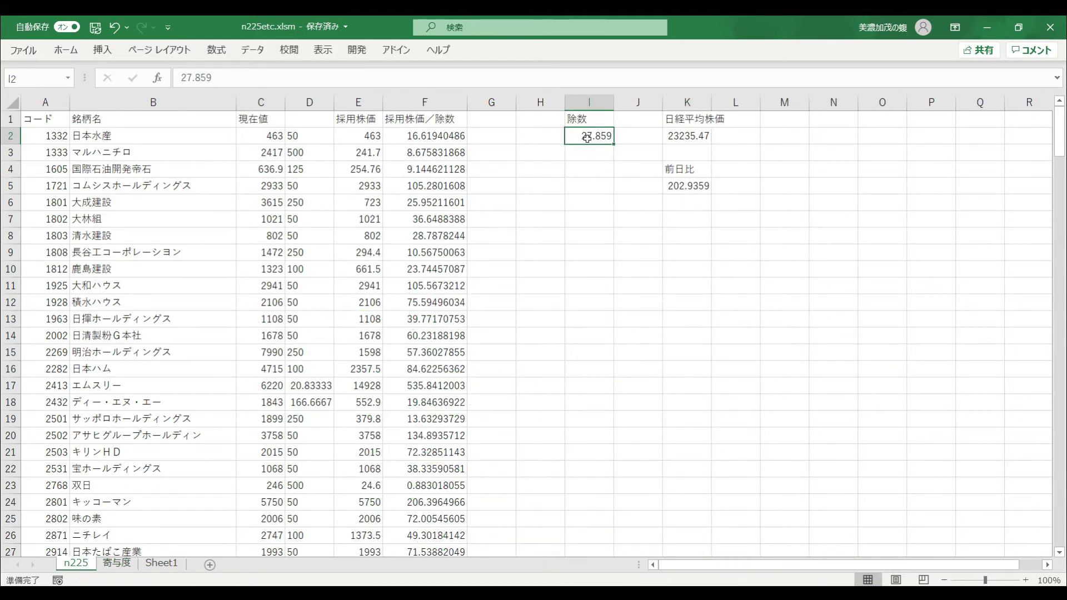
{"action": "left_click", "coordinate": [117, 564]}
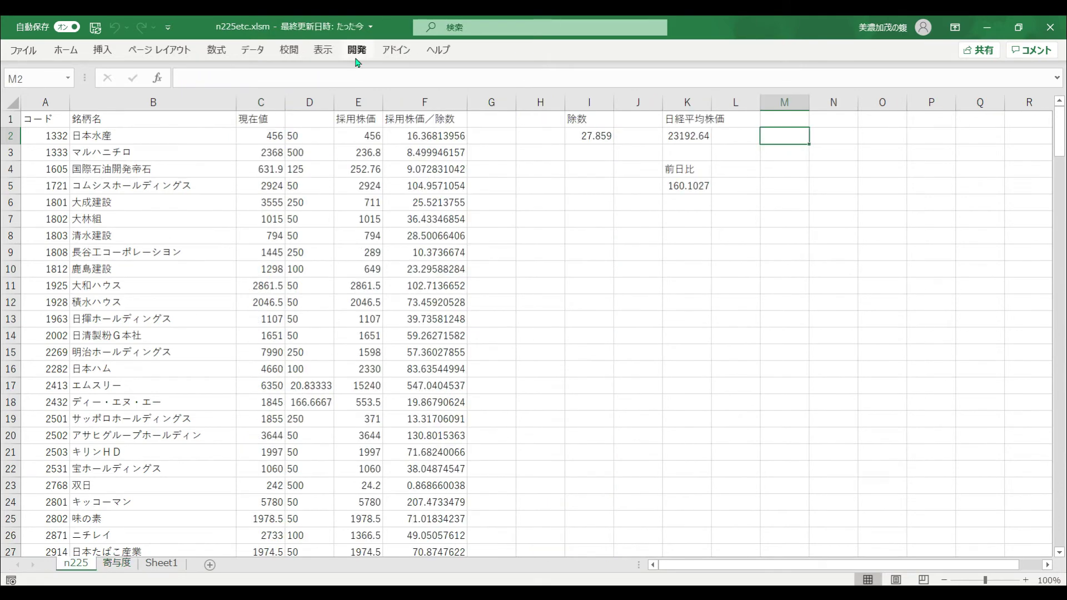
- Open the Realtime Spread Sheet formula registration (数式登録) for cell M2 of the n225 sheet and choose 日経225 as the 銘柄コード
{"action": "left_click", "coordinate": [395, 49]}
{"action": "left_click", "coordinate": [182, 70]}
{"action": "left_click_drag", "start_coordinate": [528, 195], "coordinate": [783, 221]}
{"action": "left_click", "coordinate": [865, 269]}
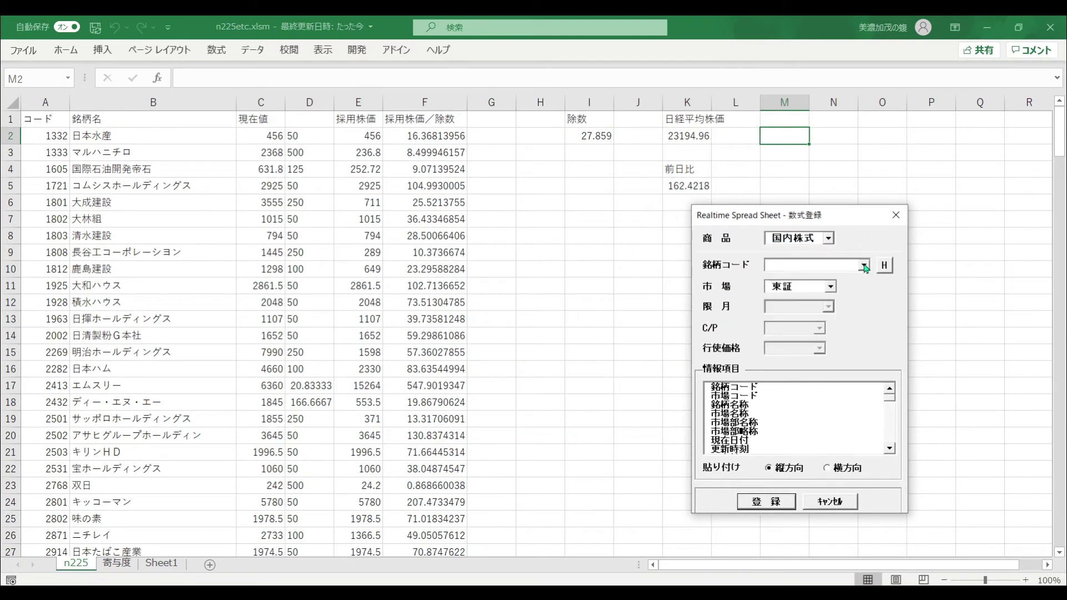
{"action": "left_click", "coordinate": [864, 269]}
{"action": "mouse_move", "coordinate": [864, 291]}
{"action": "left_mouse_down"}
{"action": "mouse_move", "coordinate": [865, 316]}
{"action": "mouse_move", "coordinate": [865, 295]}
{"action": "mouse_move", "coordinate": [864, 303]}
{"action": "left_mouse_up"}
{"action": "left_click", "coordinate": [822, 297]}
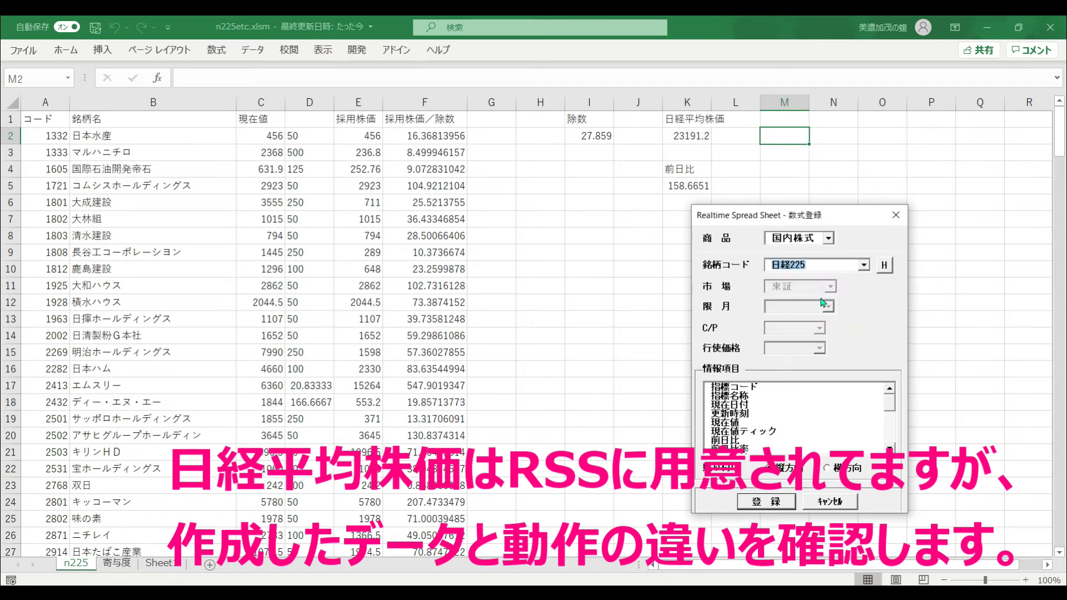
- Register the 現在値 item for 日経225 in M2 and move that cell to L2, beside the calculated 日経平均株価
{"action": "left_click", "coordinate": [732, 423]}
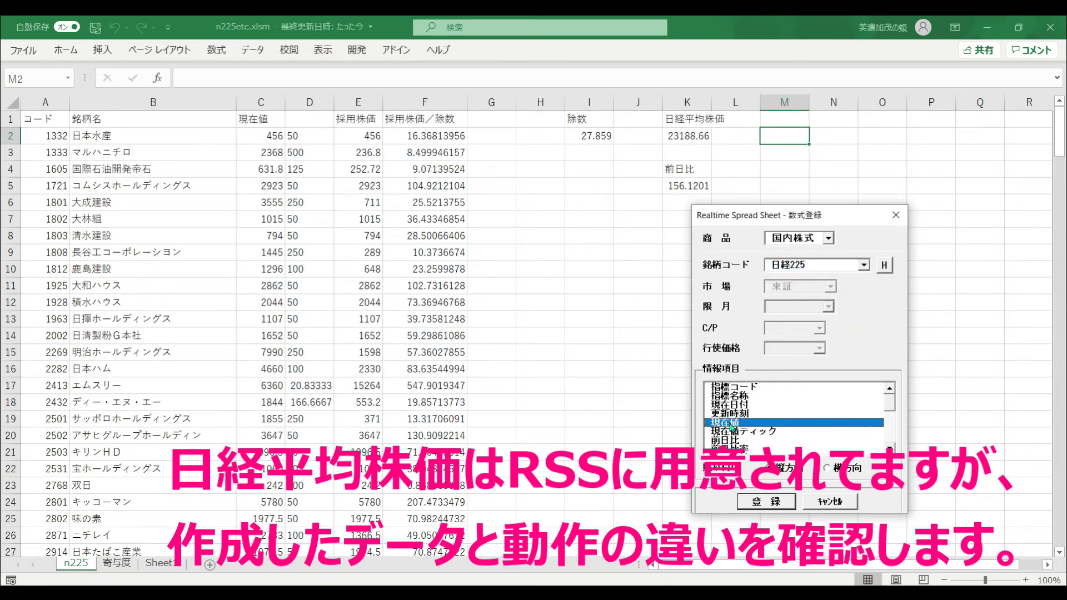
{"action": "left_click", "coordinate": [766, 501]}
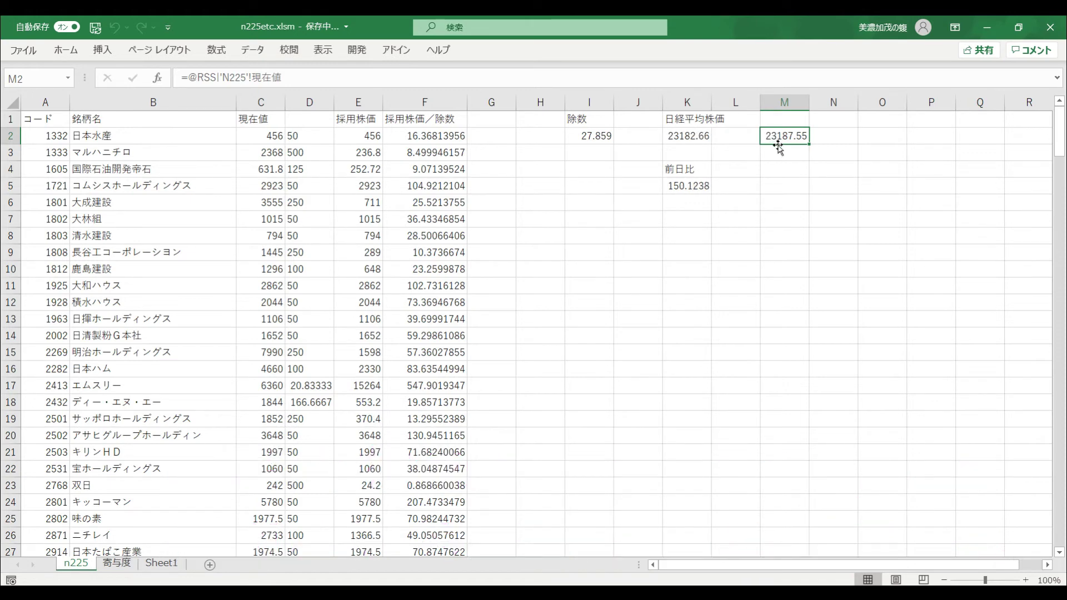
{"action": "left_click_drag", "start_coordinate": [778, 145], "coordinate": [756, 135]}
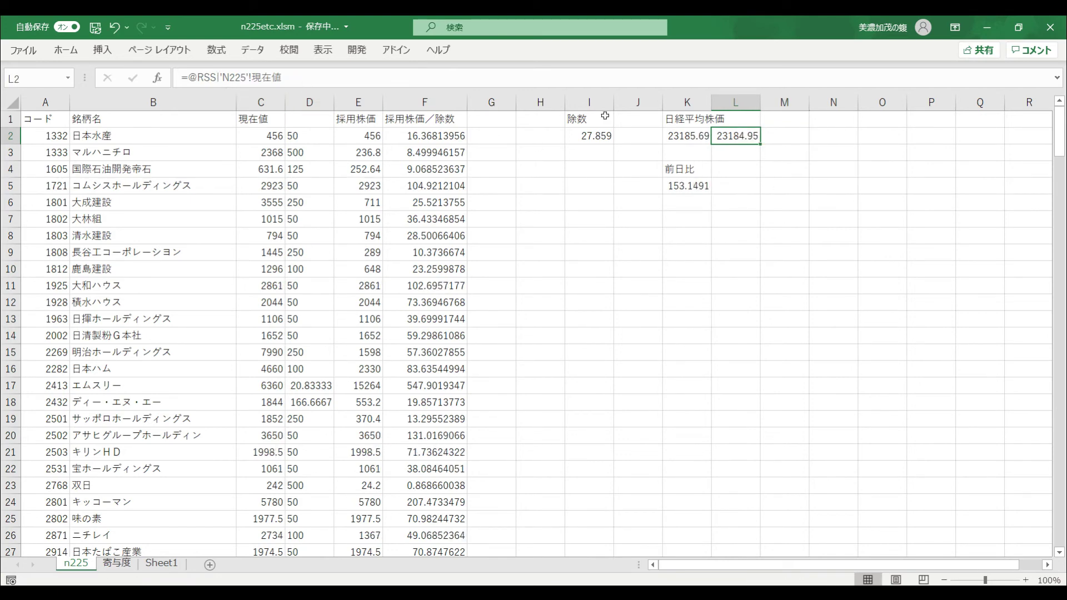
- Inspect the 日経平均株価 formula in K2 and the 採用株価 and 採用株価／除数 values it is based on
{"action": "left_click", "coordinate": [671, 134]}
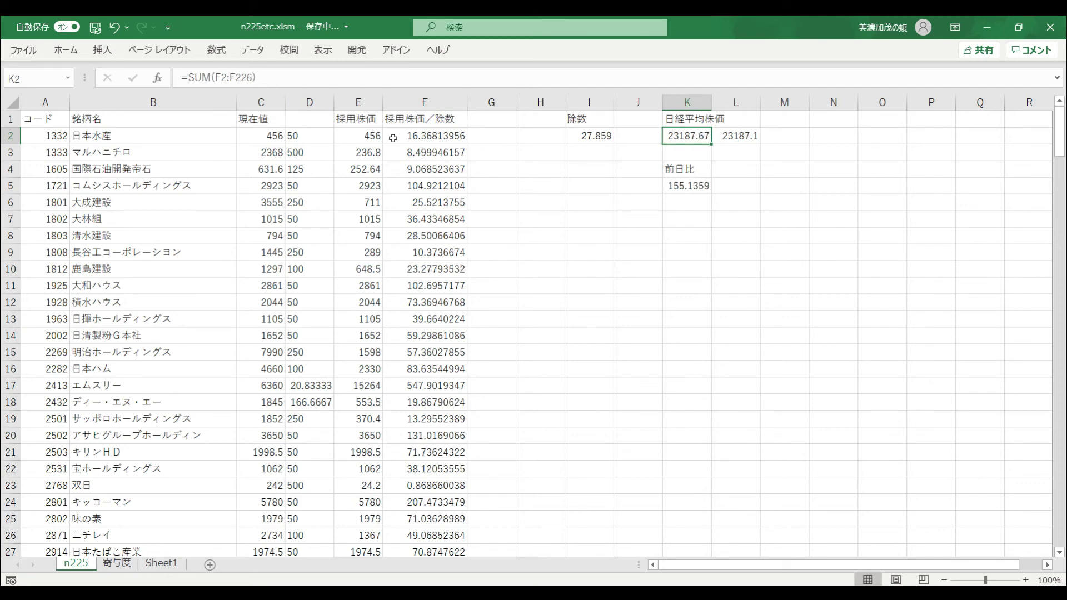
{"action": "left_click_drag", "start_coordinate": [393, 138], "coordinate": [425, 386]}
{"action": "left_click", "coordinate": [551, 276]}
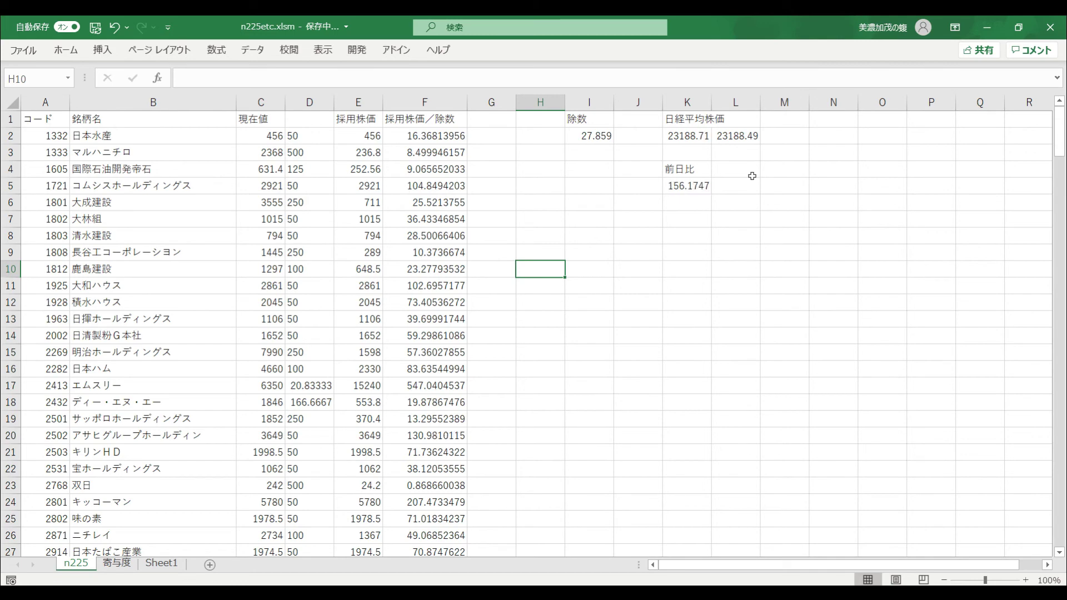
- Sort the stock list on the 寄与度 sheet in ascending order of the 寄与度 column
{"action": "key", "text": "ctrl+Page_Down"}
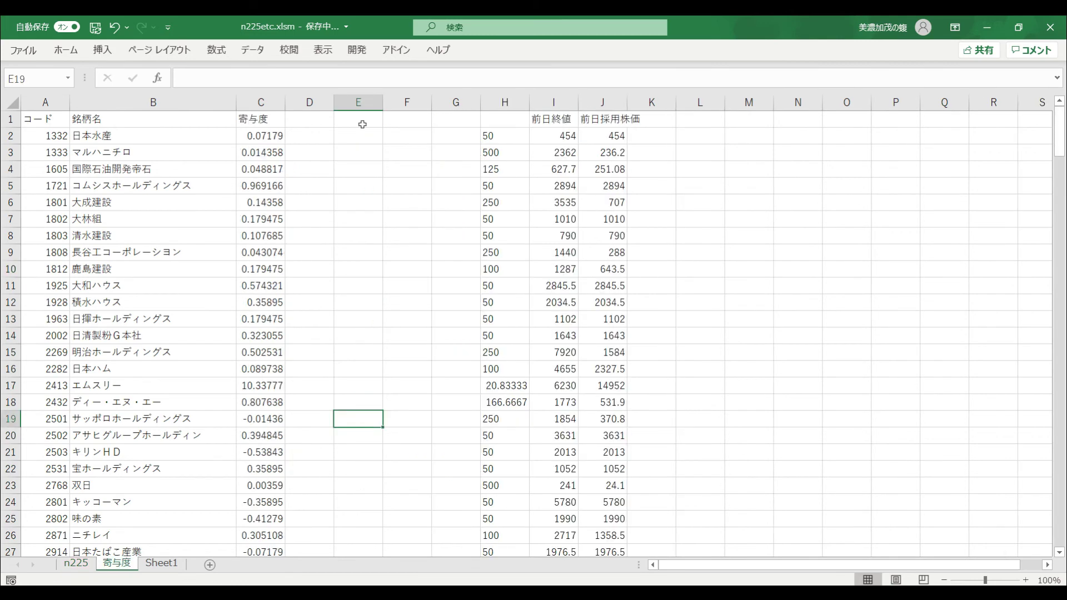
{"action": "left_click", "coordinate": [250, 135]}
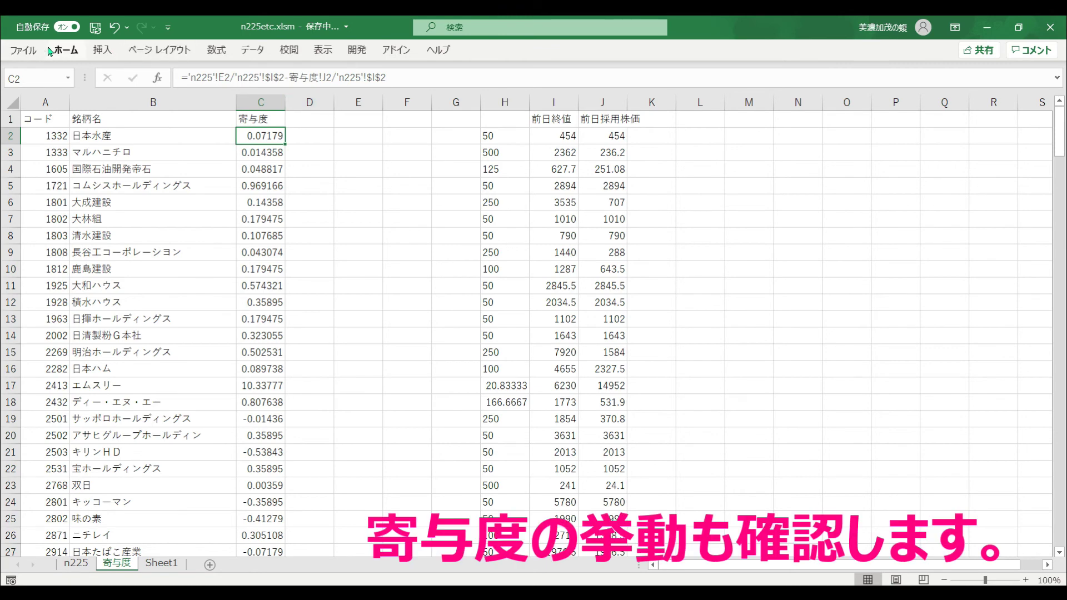
{"action": "left_click", "coordinate": [66, 49]}
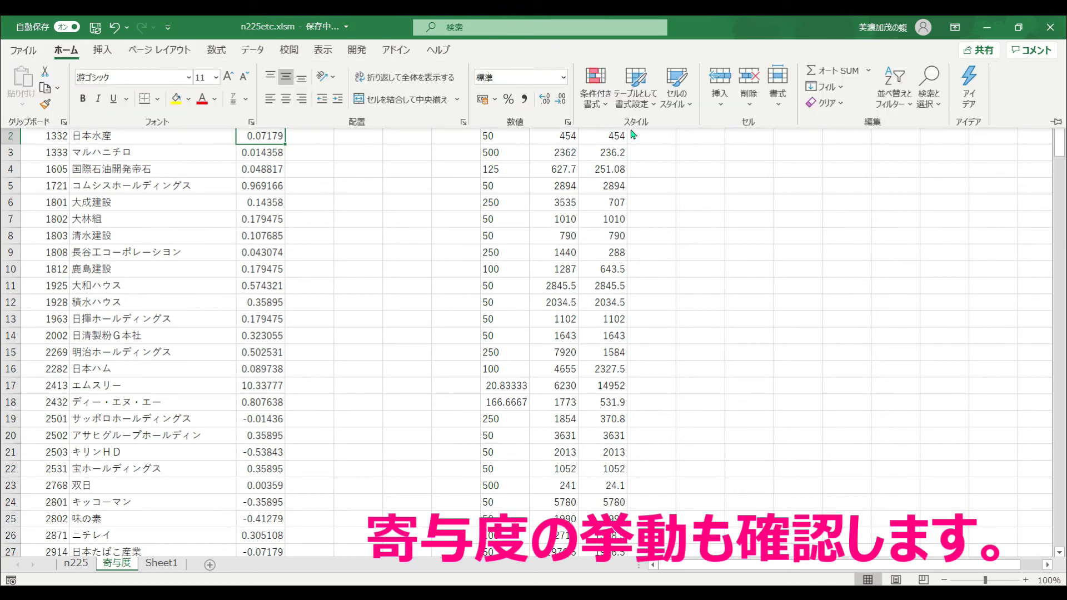
{"action": "left_click", "coordinate": [888, 96]}
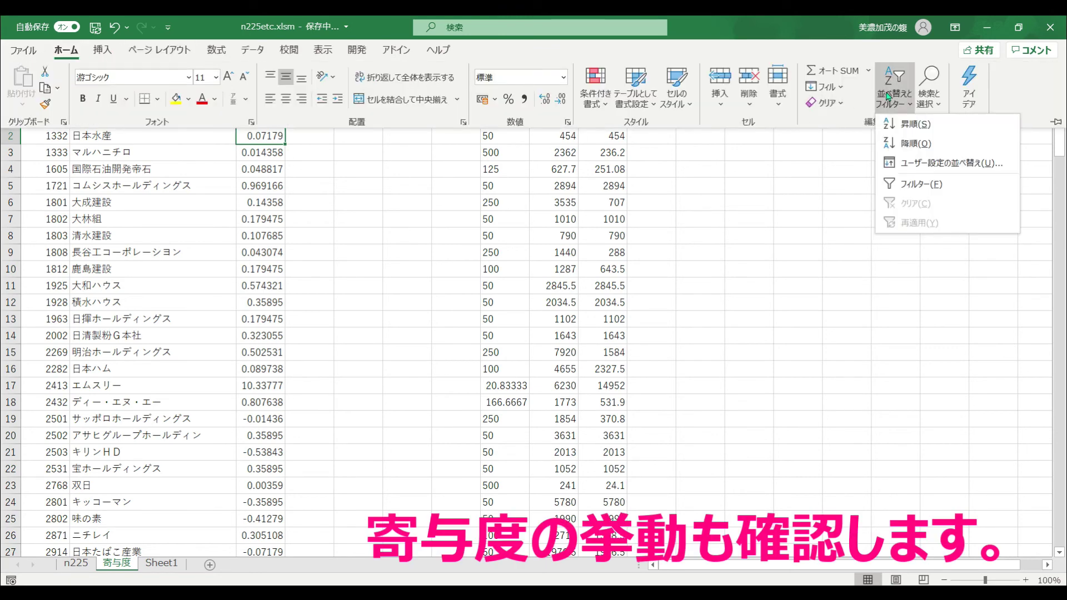
{"action": "left_click", "coordinate": [901, 124]}
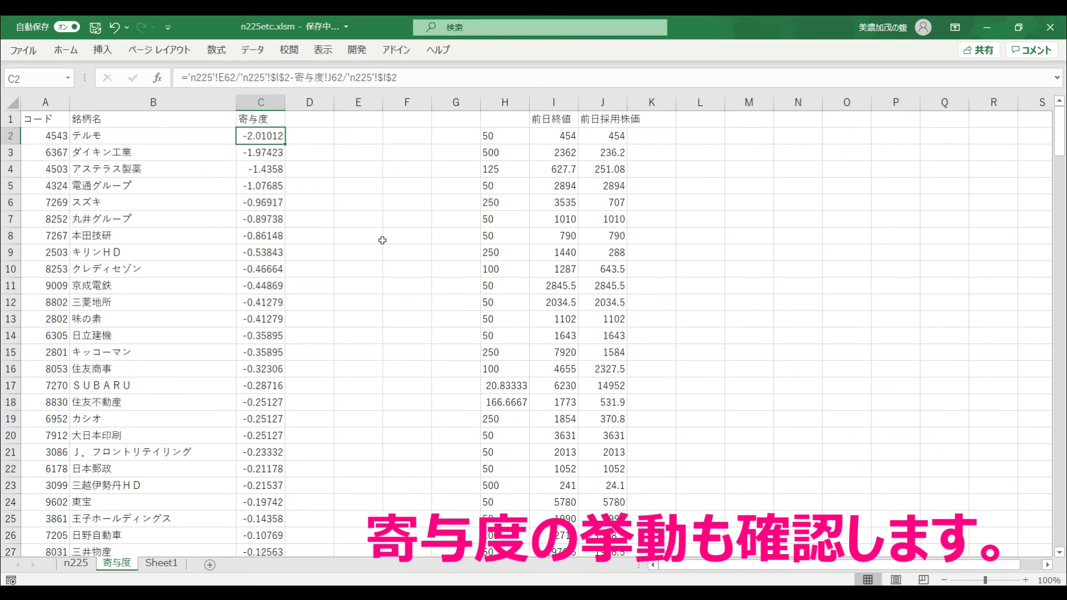
- Examine the sorted 寄与度 values down to row 226 and view the list of available macros without running any
{"action": "left_click_drag", "start_coordinate": [1059, 136], "coordinate": [1062, 556]}
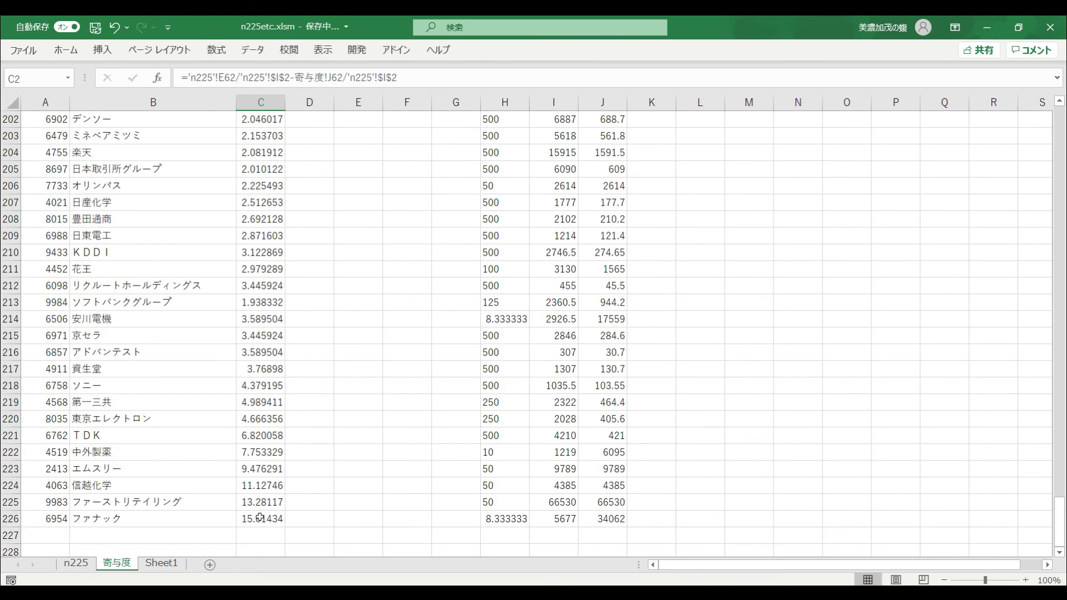
{"action": "key", "text": "alt+F8"}
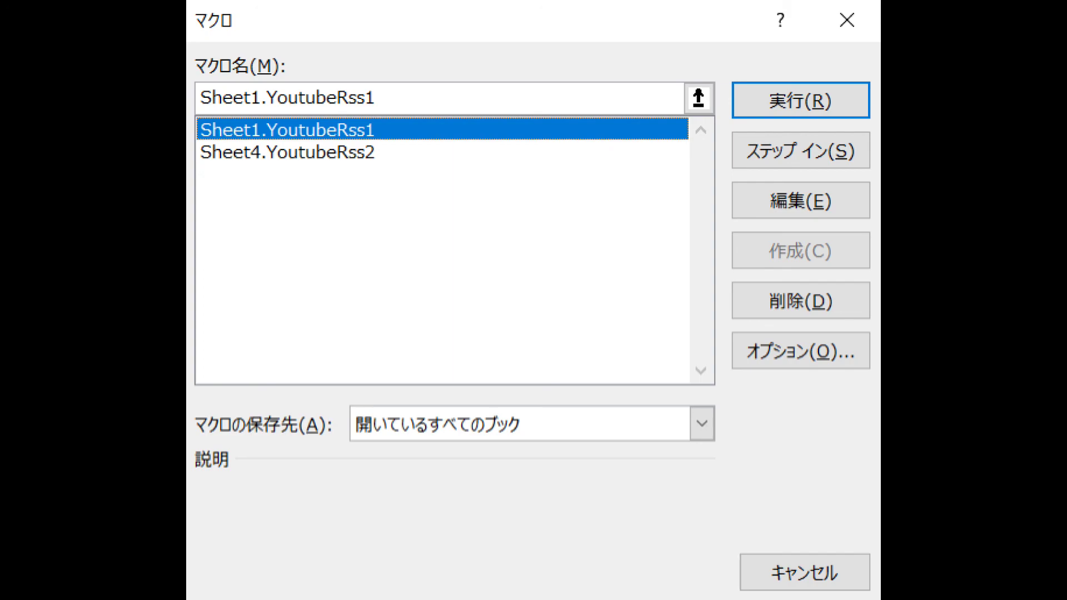
{"action": "key", "text": "Escape"}
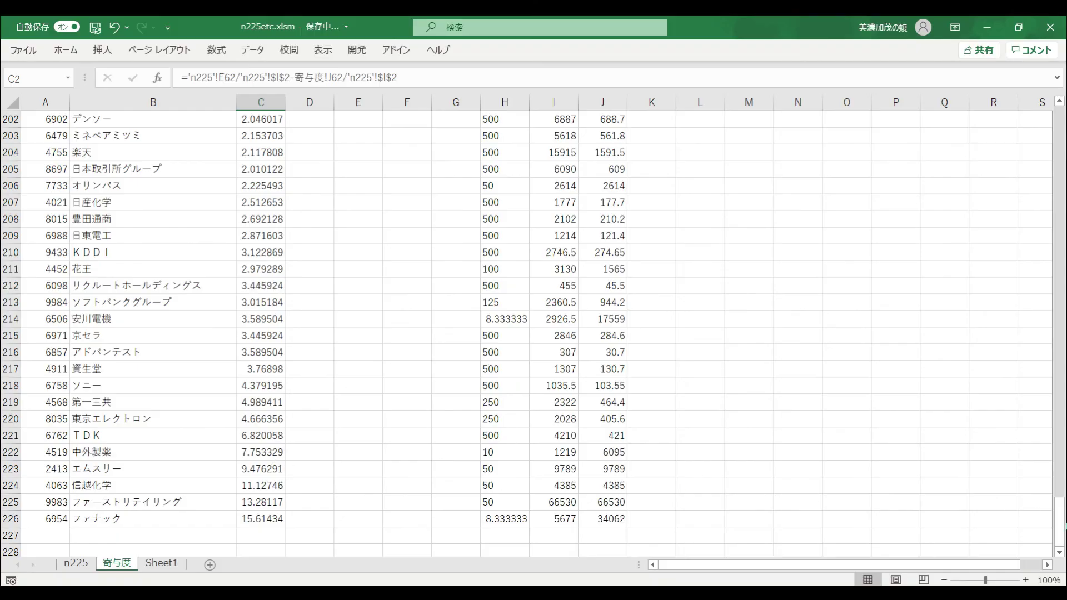
{"action": "left_click_drag", "start_coordinate": [1059, 494], "coordinate": [1061, 118]}
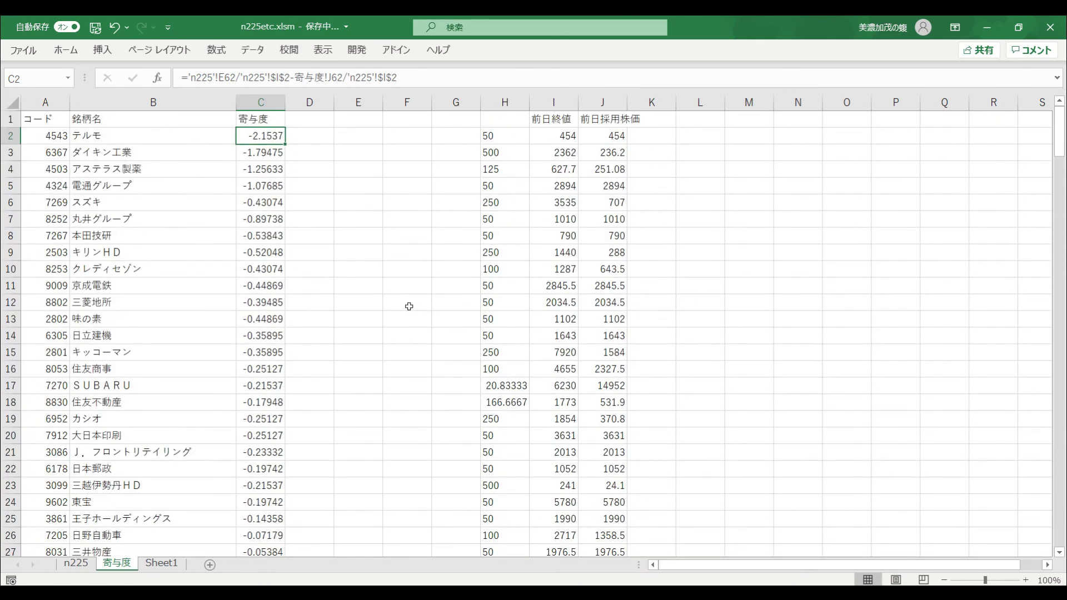
- Sort the stock list on the 寄与度 sheet in ascending order of the コード column
{"action": "left_click", "coordinate": [34, 188]}
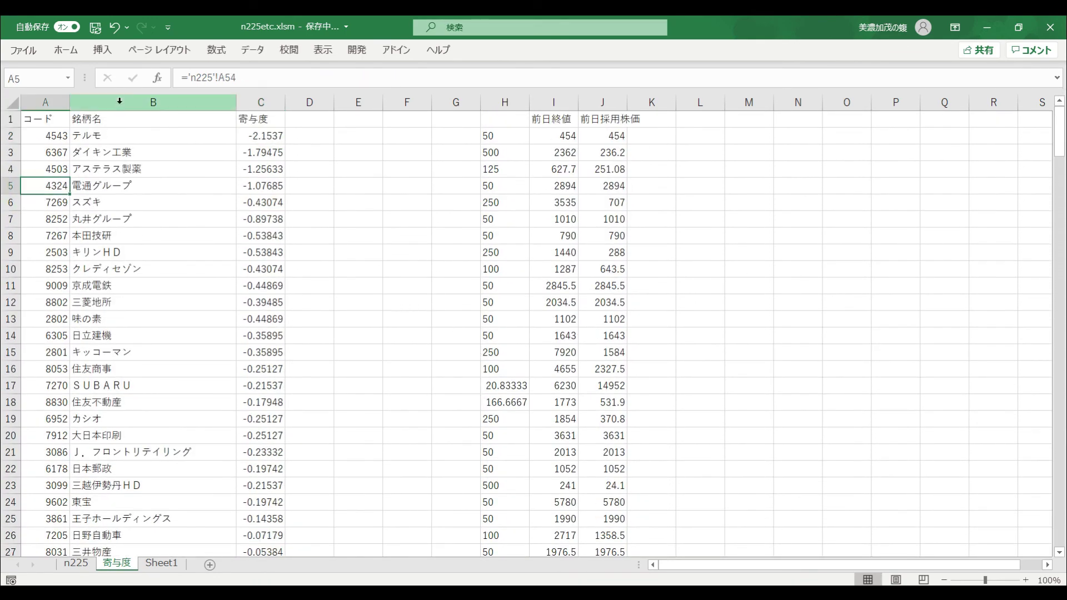
{"action": "left_click", "coordinate": [70, 50]}
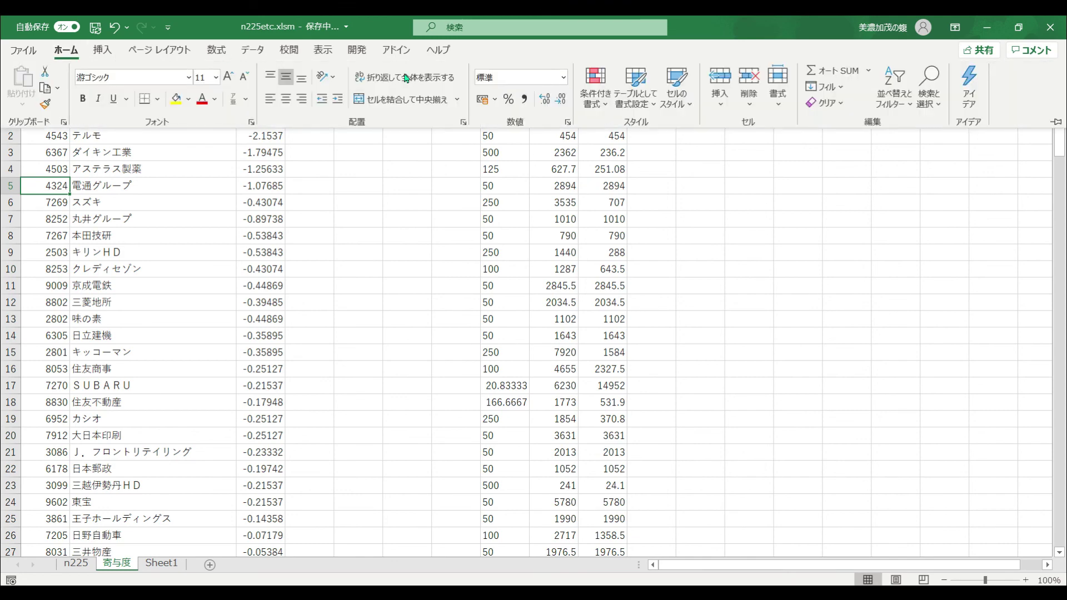
{"action": "left_click", "coordinate": [883, 91]}
{"action": "left_click", "coordinate": [895, 122]}
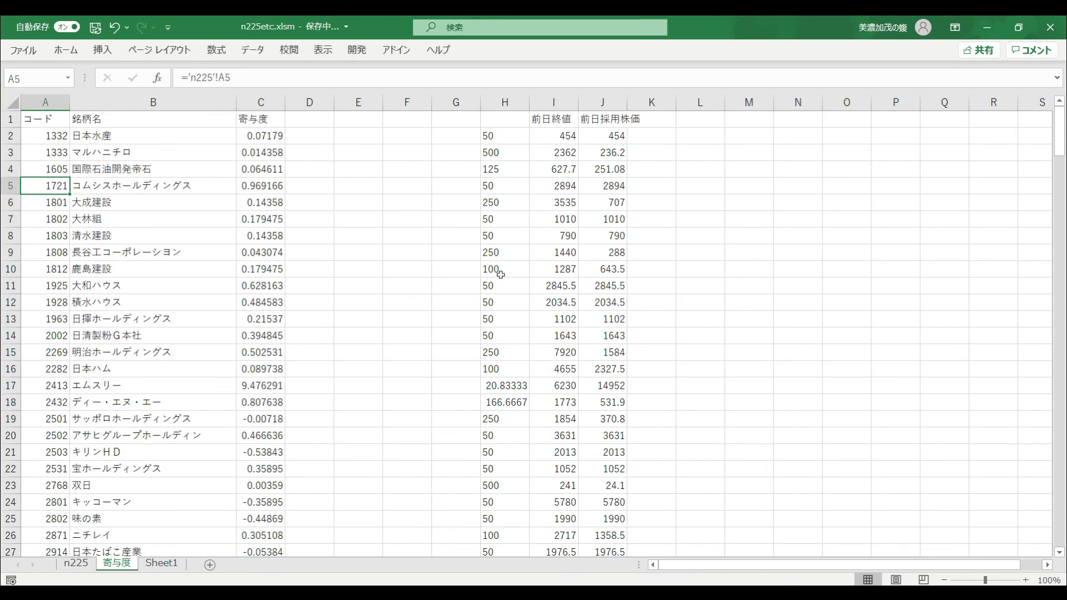
{"action": "left_click", "coordinate": [451, 301]}
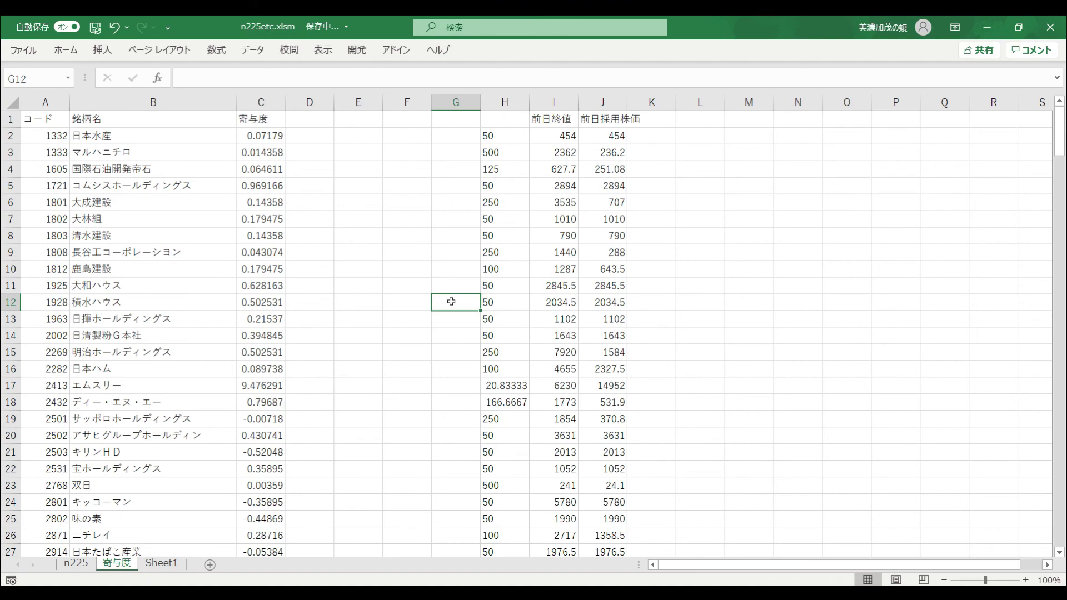